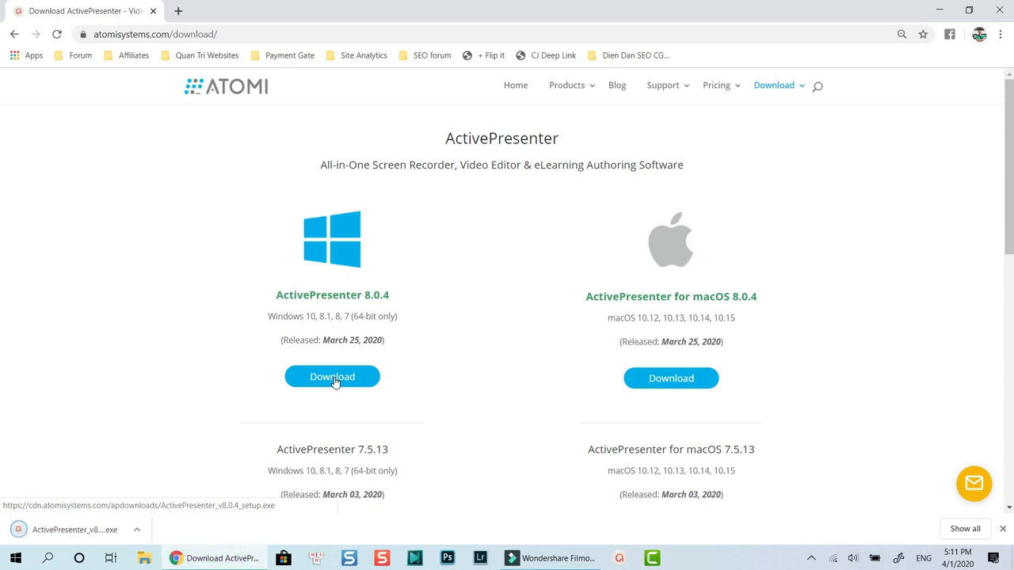
# - Run the downloaded ActivePresenter 8.0.4 installer, accept the license agreement, install to the default location, and finish with the program launched
pyautogui.click(78, 523)
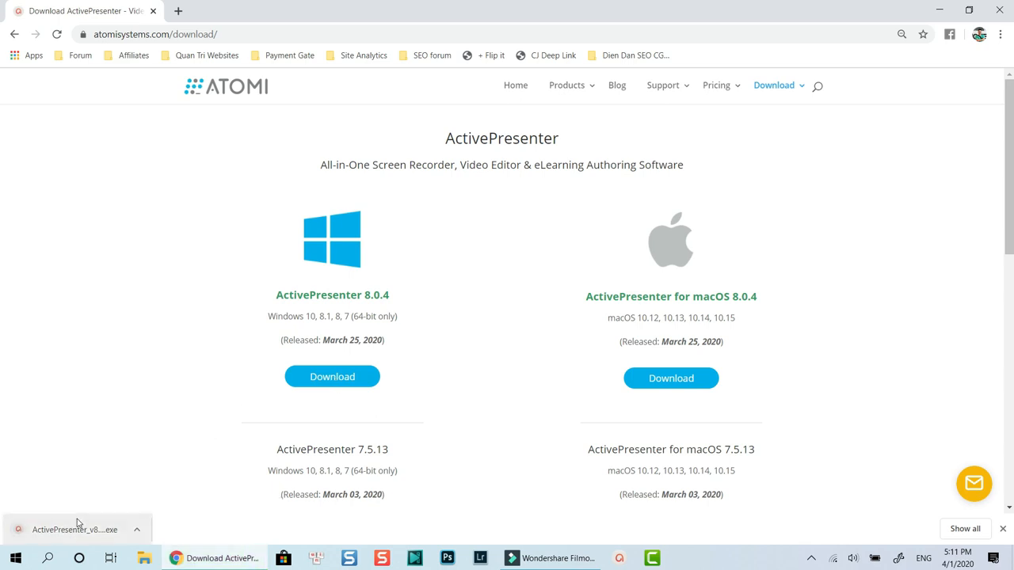
pyautogui.click(75, 531)
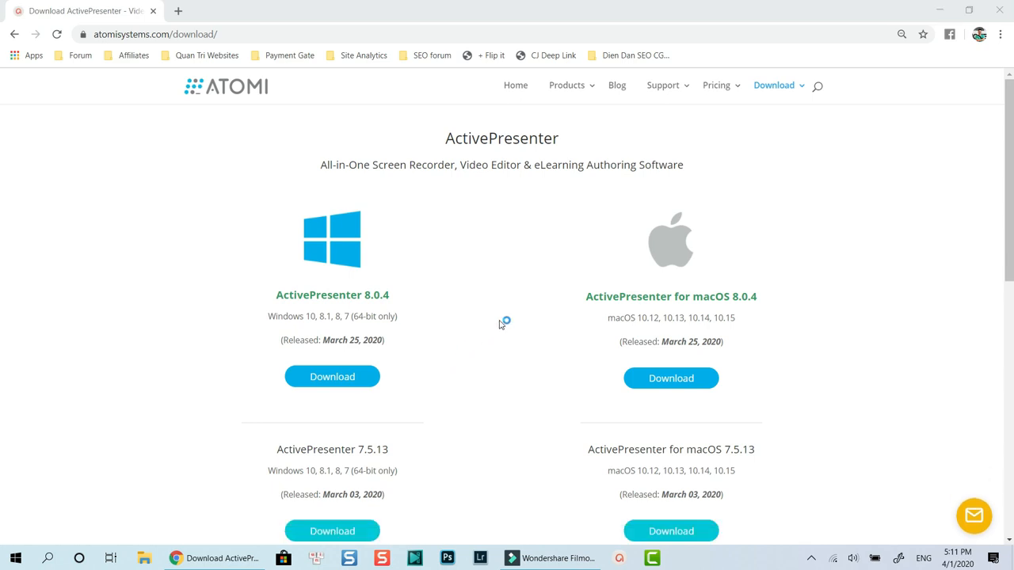
pyautogui.click(934, 10)
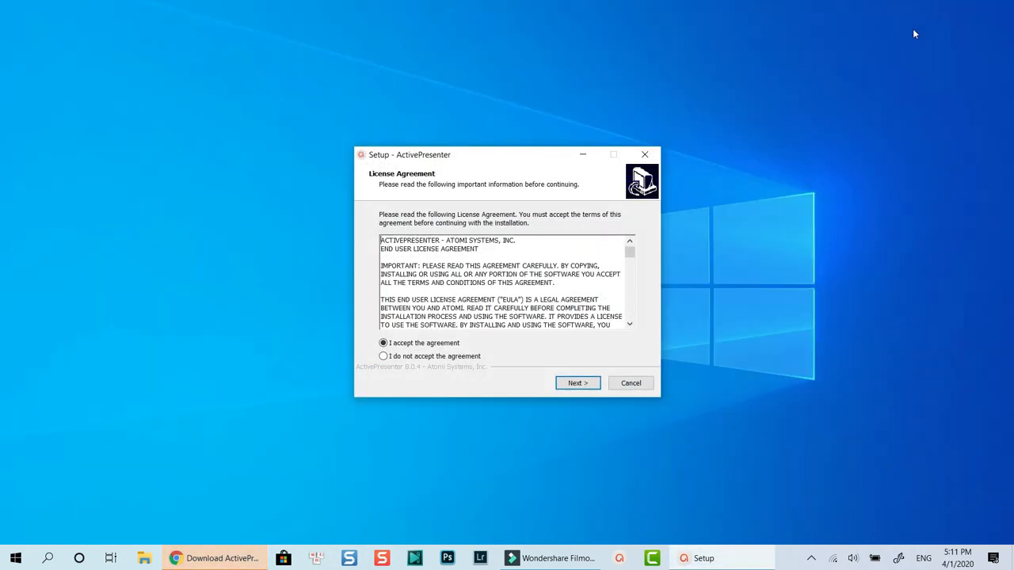
pyautogui.click(569, 384)
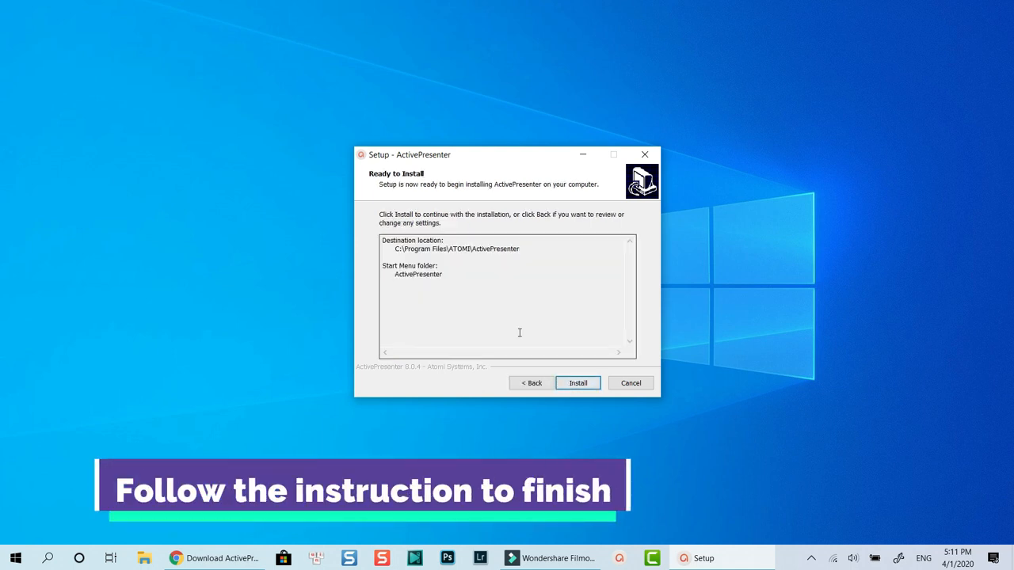
pyautogui.click(579, 383)
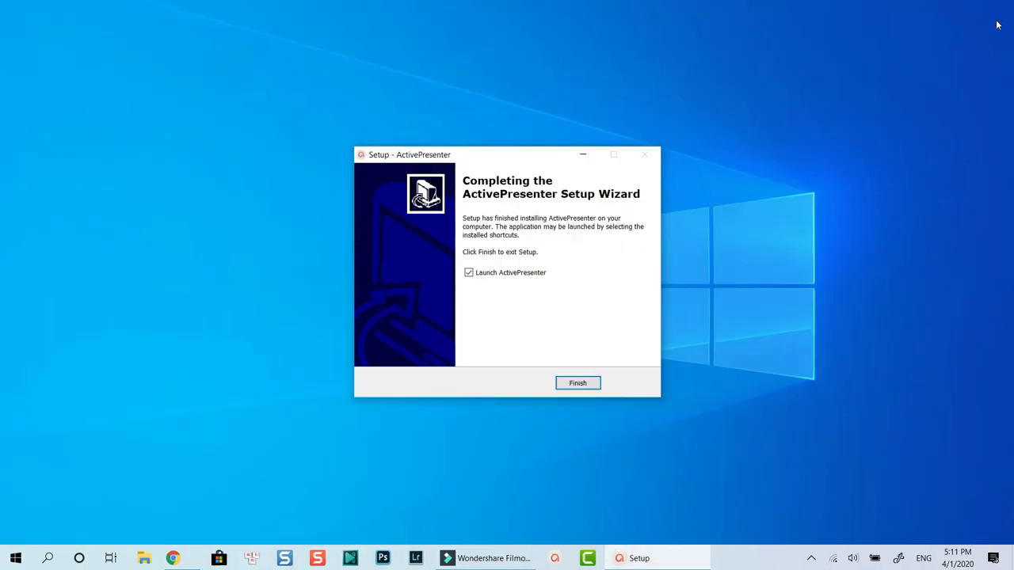
pyautogui.click(579, 384)
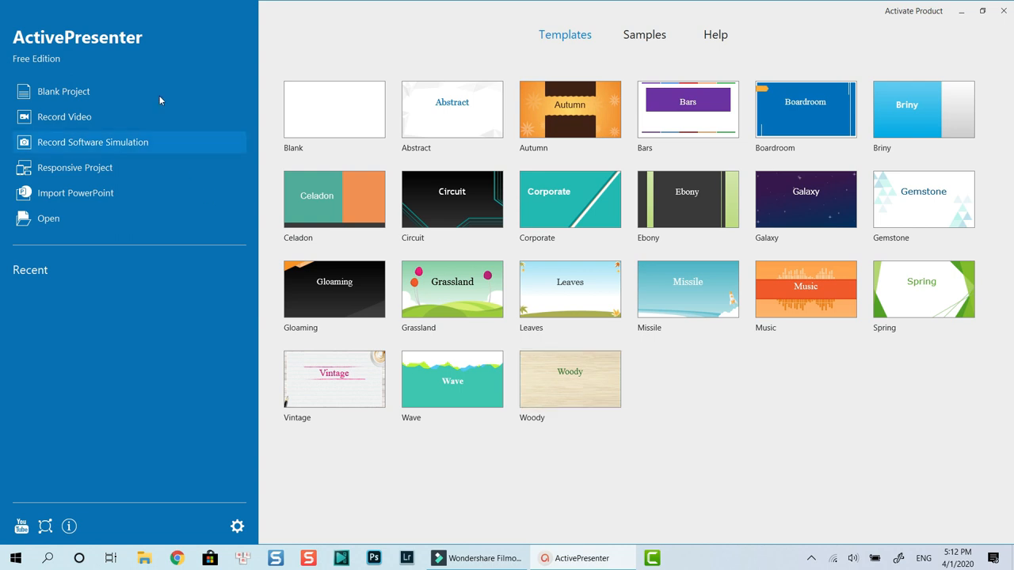
# - Start a 1920 x 1080 video recording with the integrated webcam, the Realtek microphone and system audio enabled
pyautogui.click(73, 119)
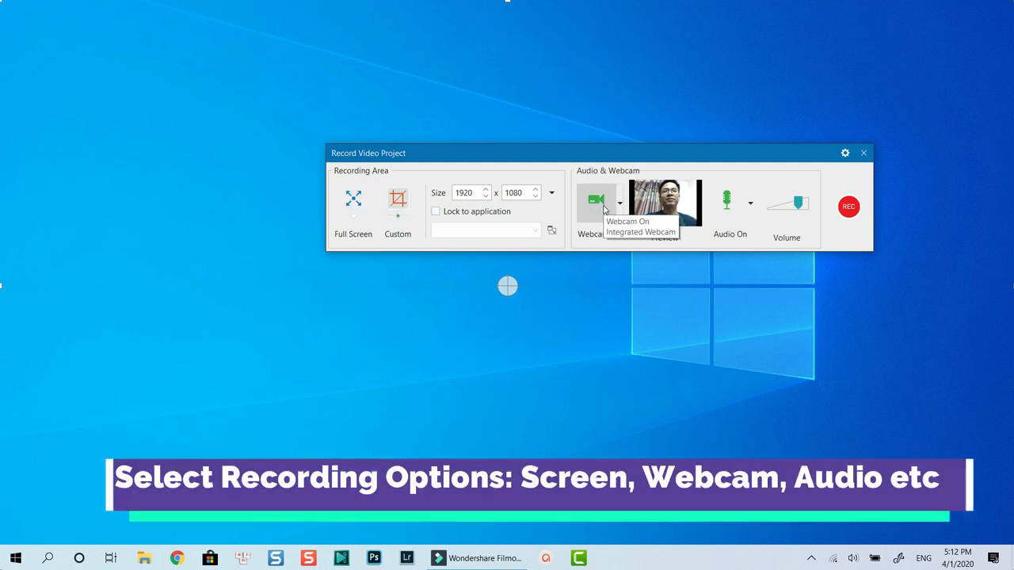
pyautogui.click(751, 207)
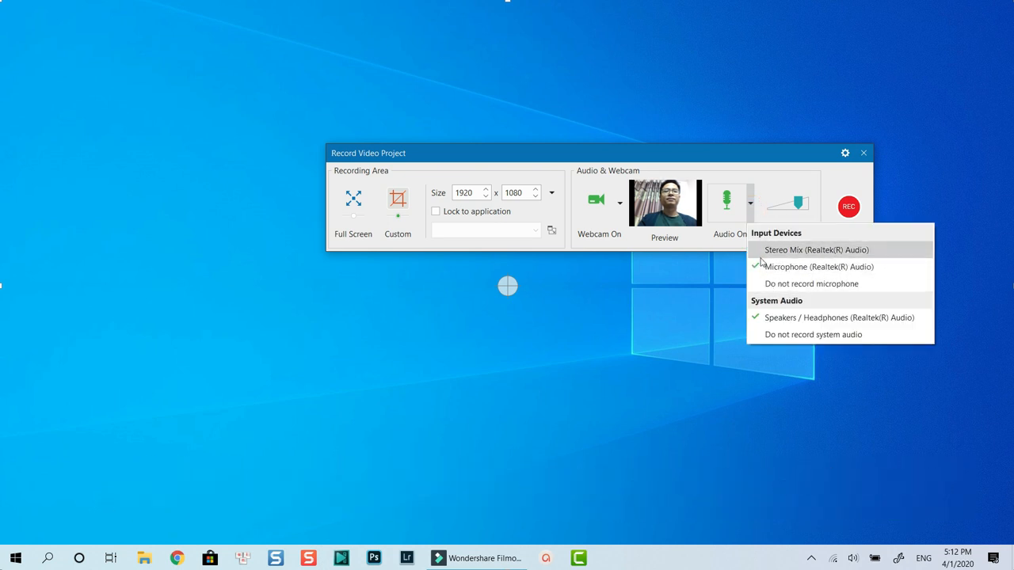
pyautogui.click(756, 158)
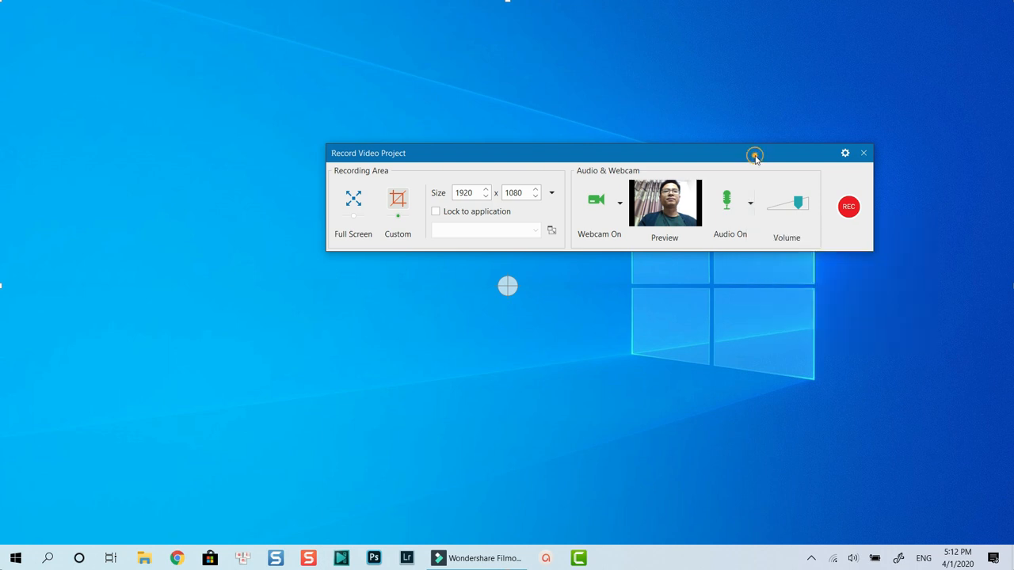
pyautogui.click(848, 207)
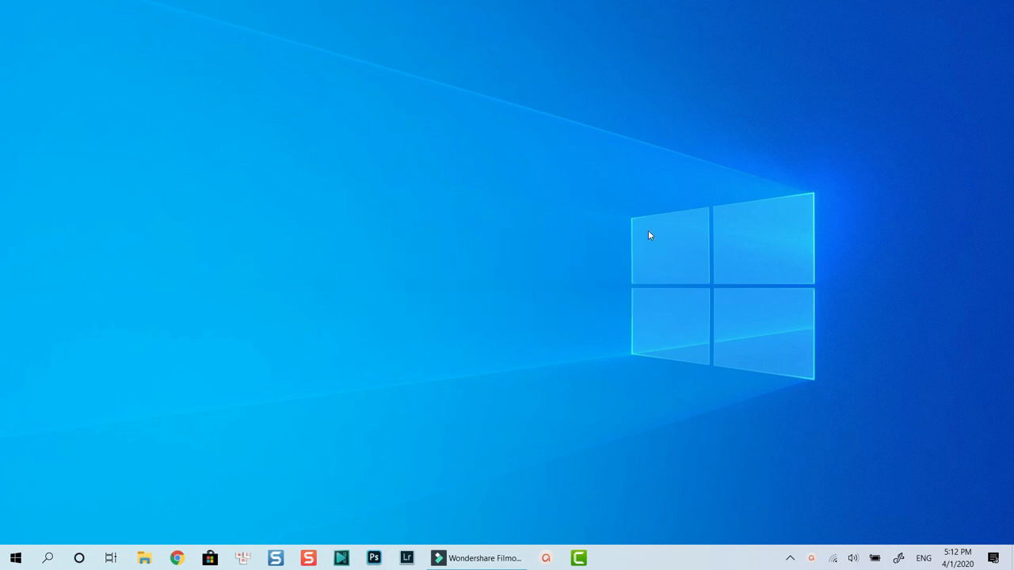
# - While recording, refresh the desktop, load youtube.com in Chrome, and refresh the desktop again
pyautogui.rightClick(425, 145)
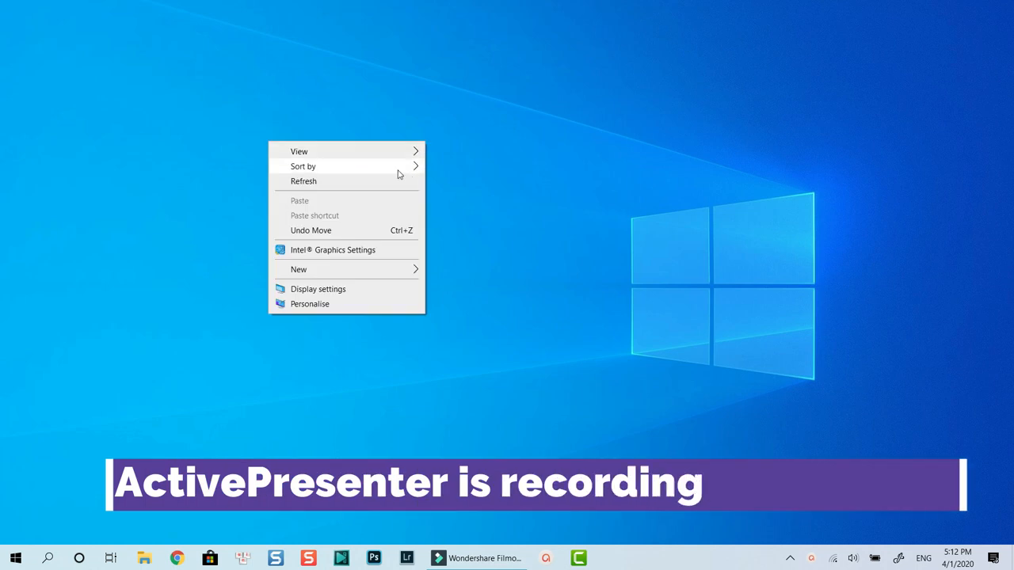
pyautogui.click(388, 182)
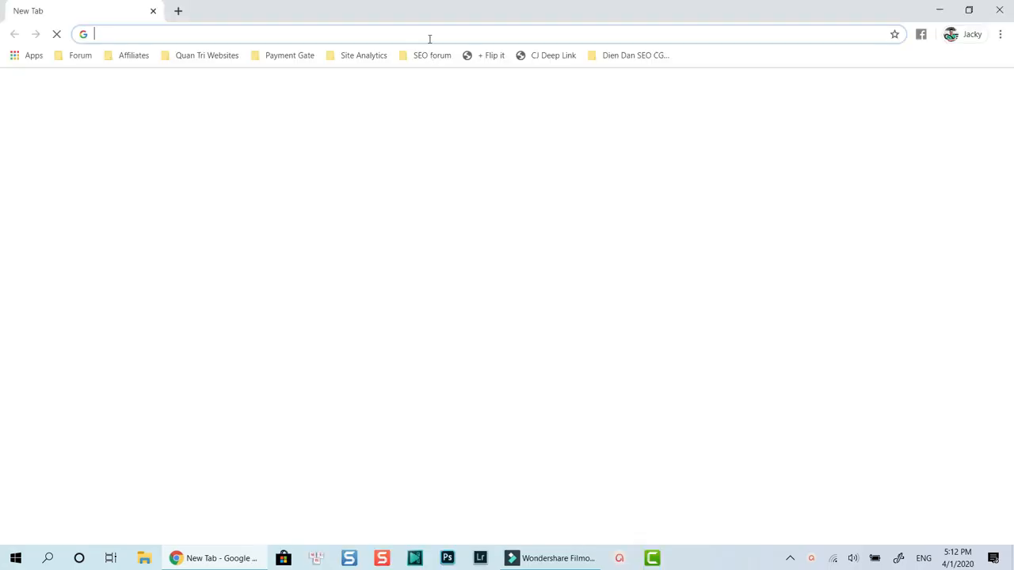
pyautogui.write('youtube.com')
pyautogui.press('Return')
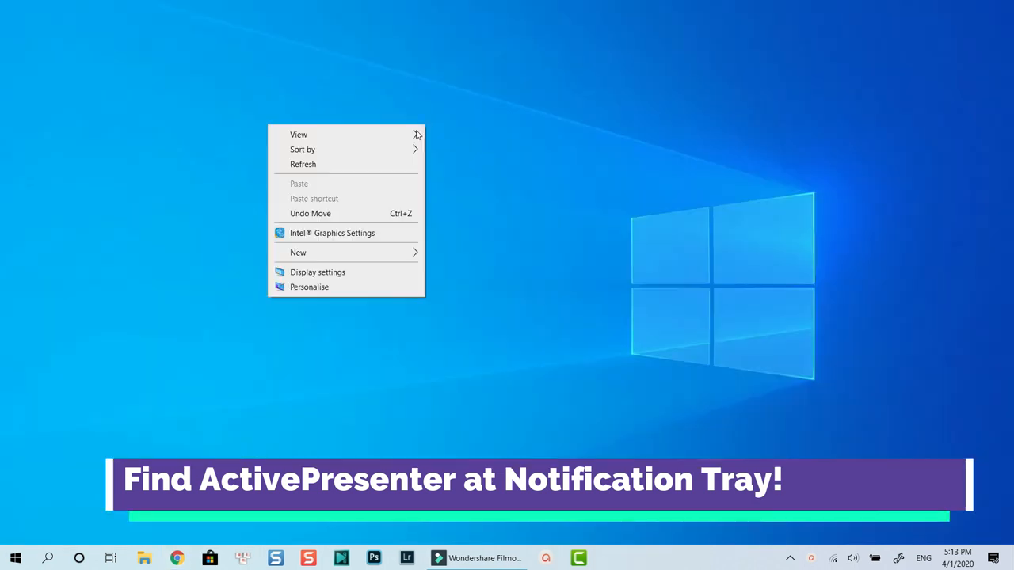
pyautogui.click(360, 164)
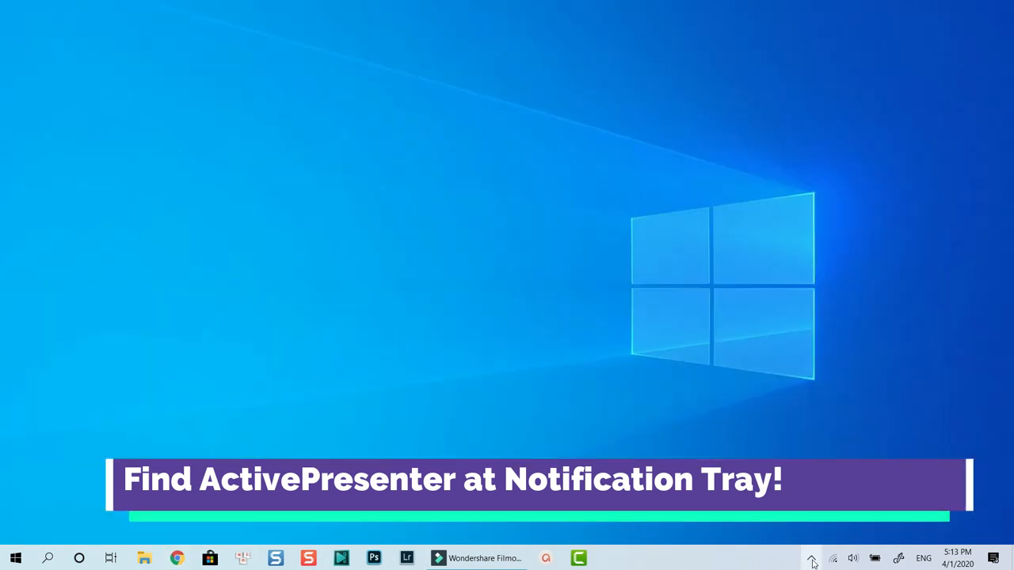
# - Bring up ActivePresenter's Recording Toolbar, move it toward the middle of the desktop, and turn on its webcam display
pyautogui.click(811, 560)
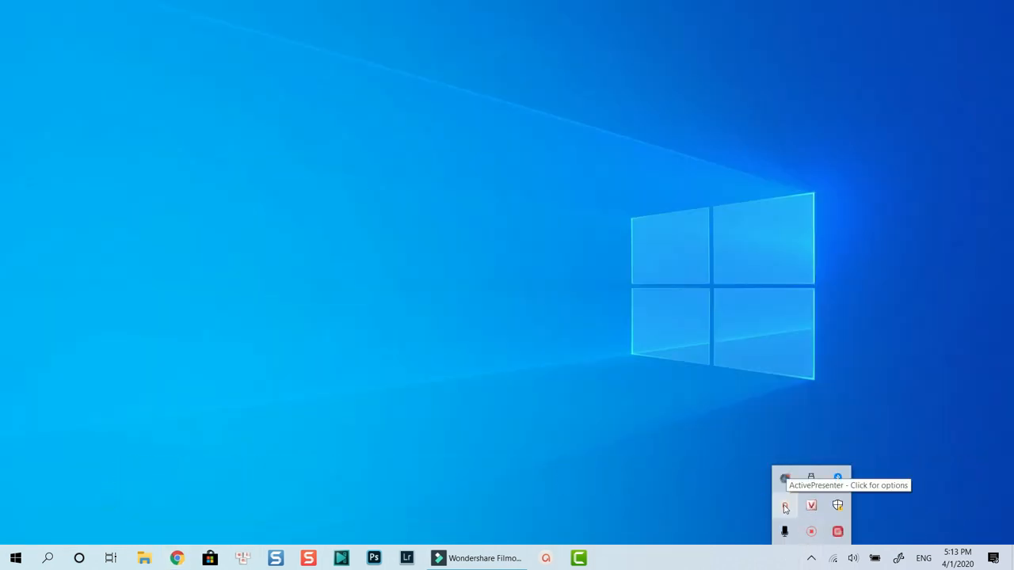
pyautogui.click(785, 508)
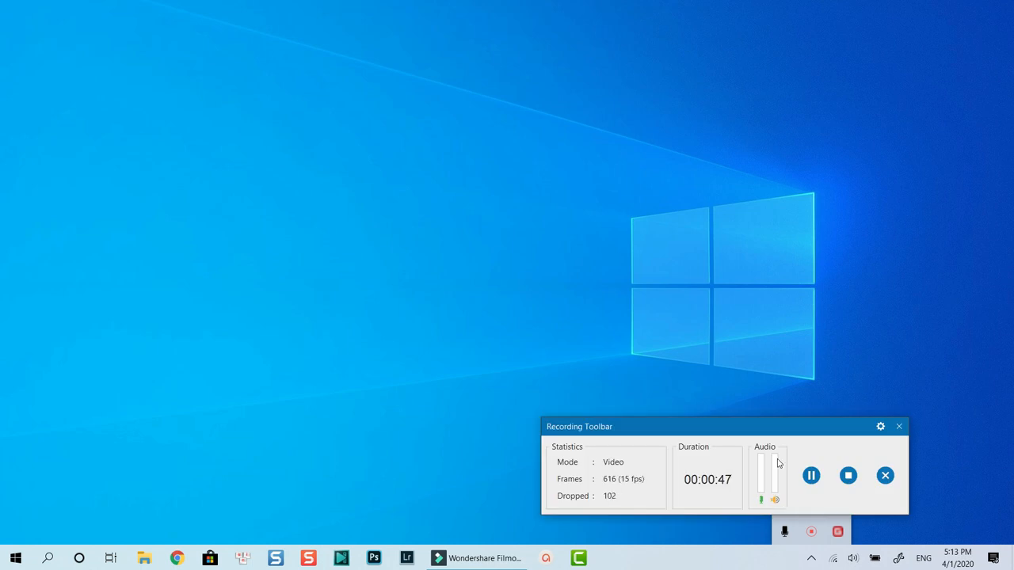
pyautogui.moveTo(774, 428); pyautogui.dragTo(625, 387)
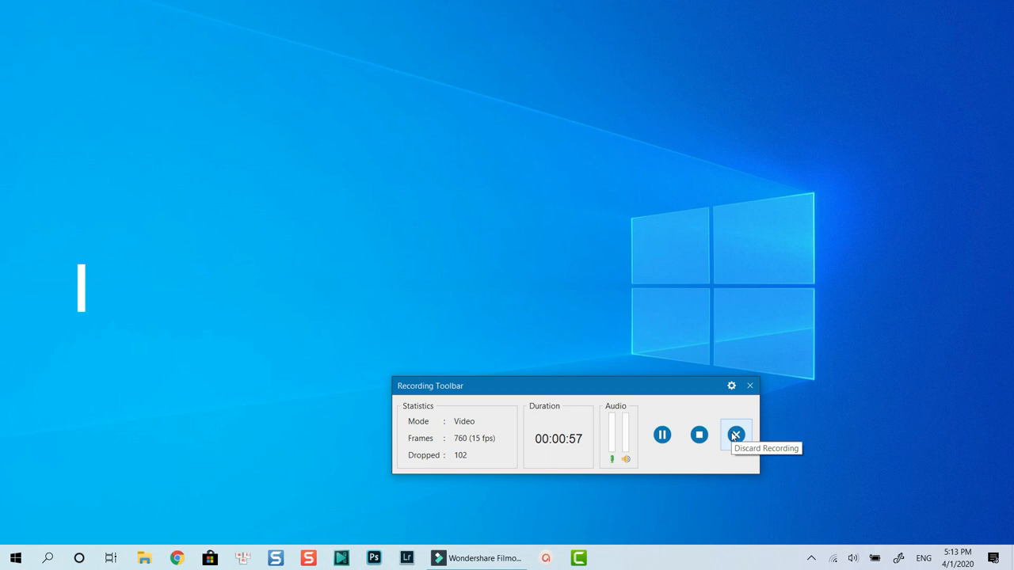
pyautogui.click(730, 388)
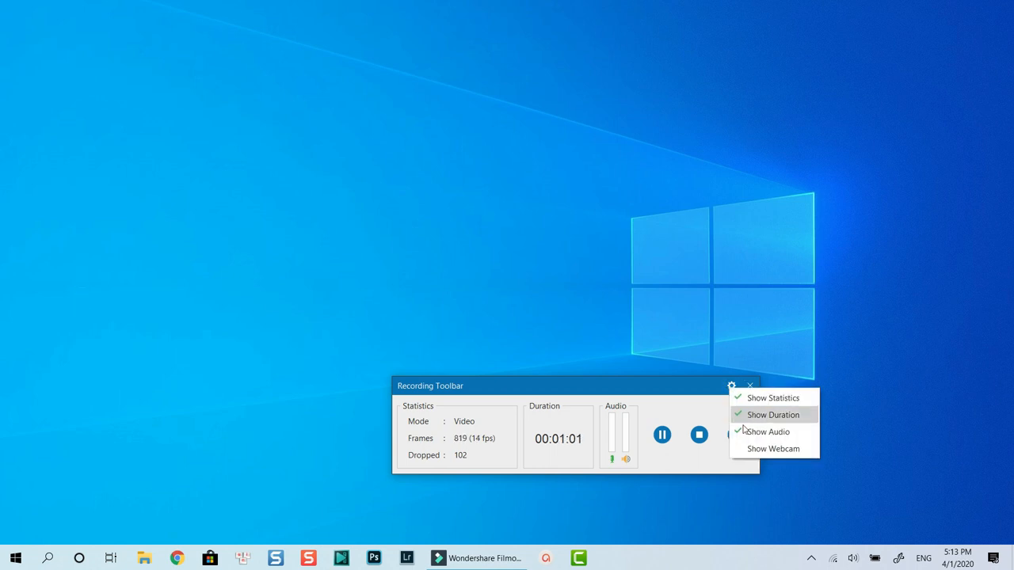
pyautogui.click(741, 449)
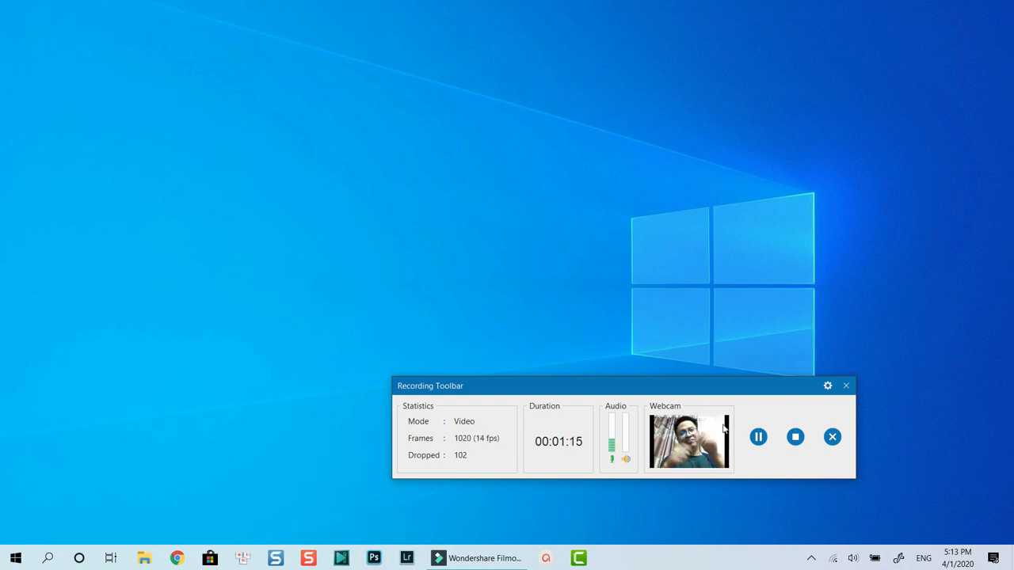
# - Stop the recording and shrink the webcam video into the slide's lower-right corner, to about half its size
pyautogui.click(795, 436)
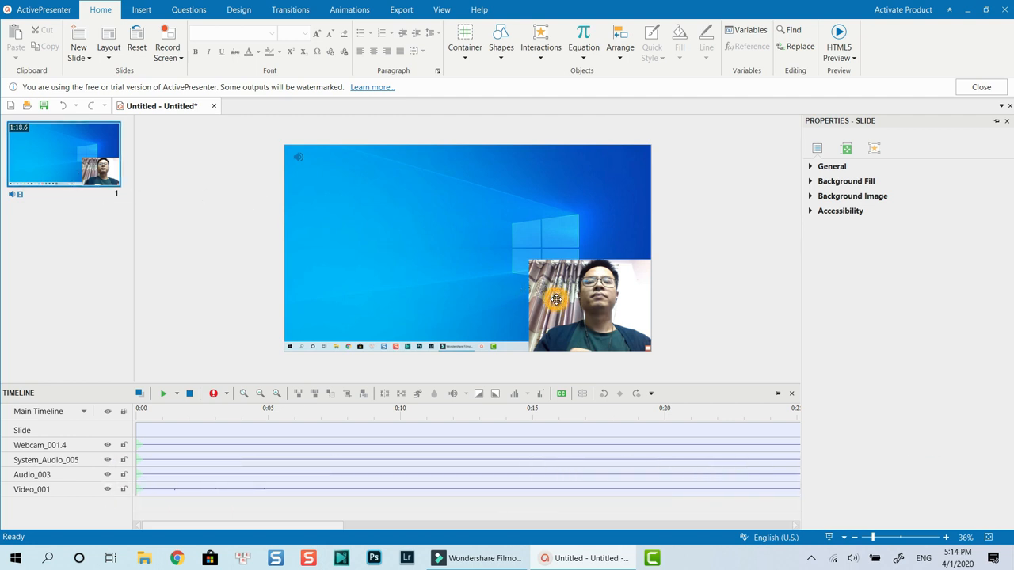
pyautogui.click(549, 277)
pyautogui.moveTo(527, 260); pyautogui.dragTo(586, 303)
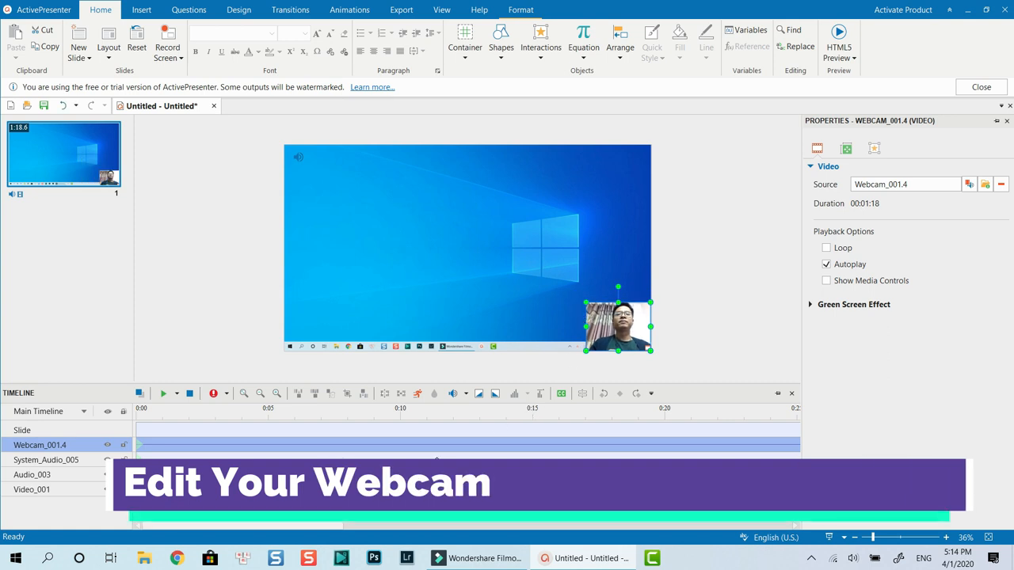
# - Play back the recording from about 1:04.7 on the timeline to check the webcam video and audio
pyautogui.scroll(-5, 437, 460)
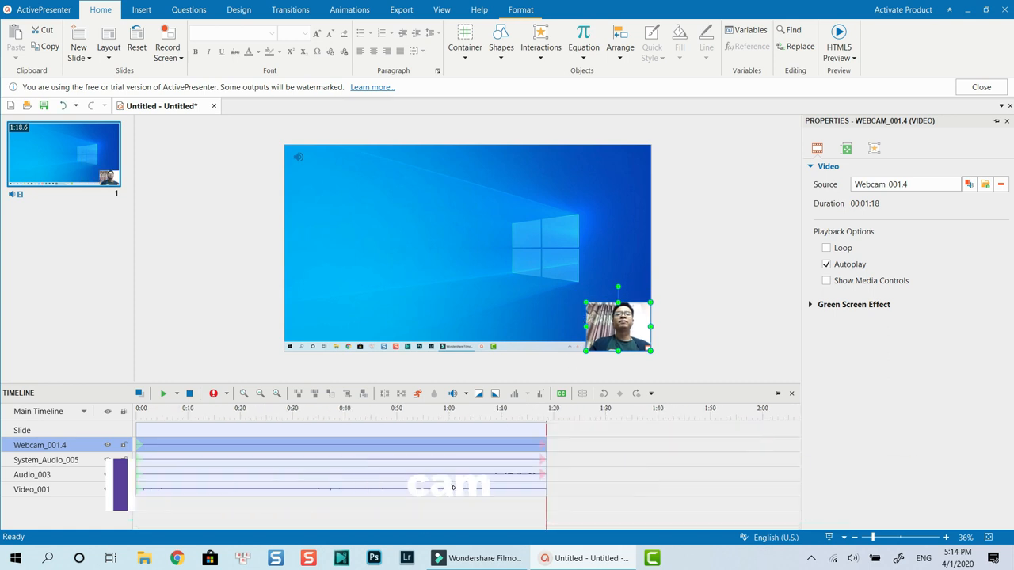
pyautogui.click(474, 418)
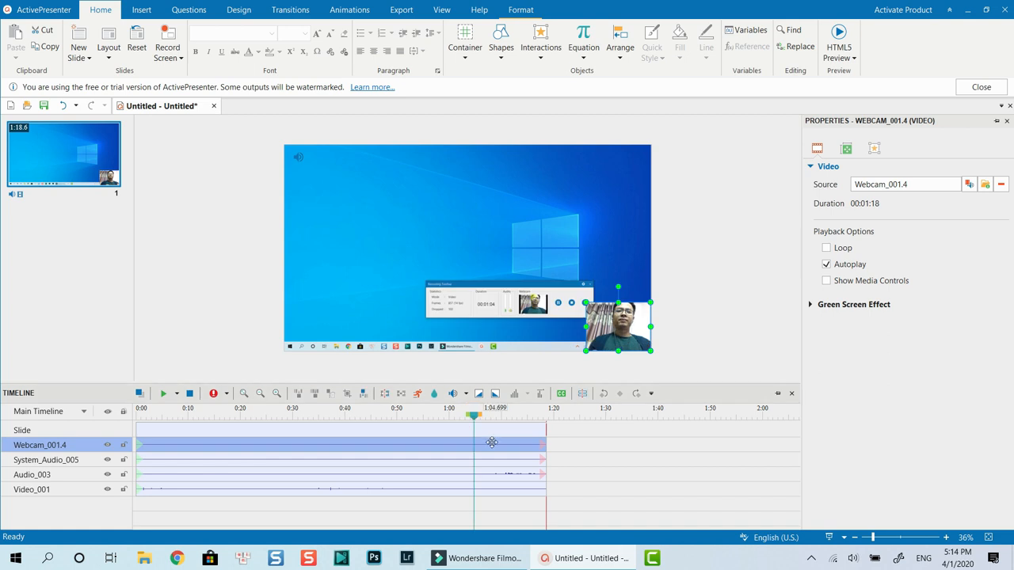
pyautogui.press('space')
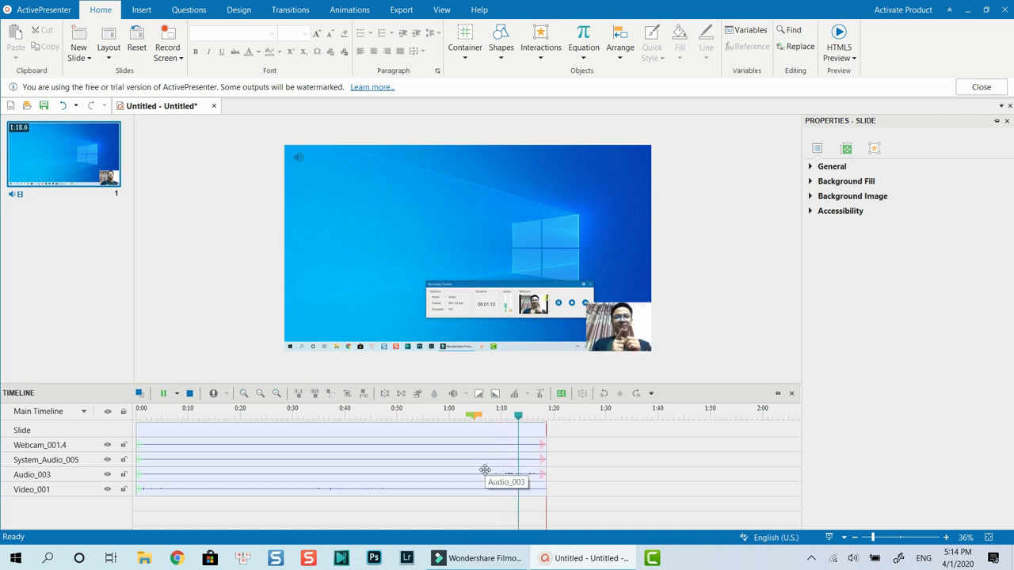
pyautogui.press('space')
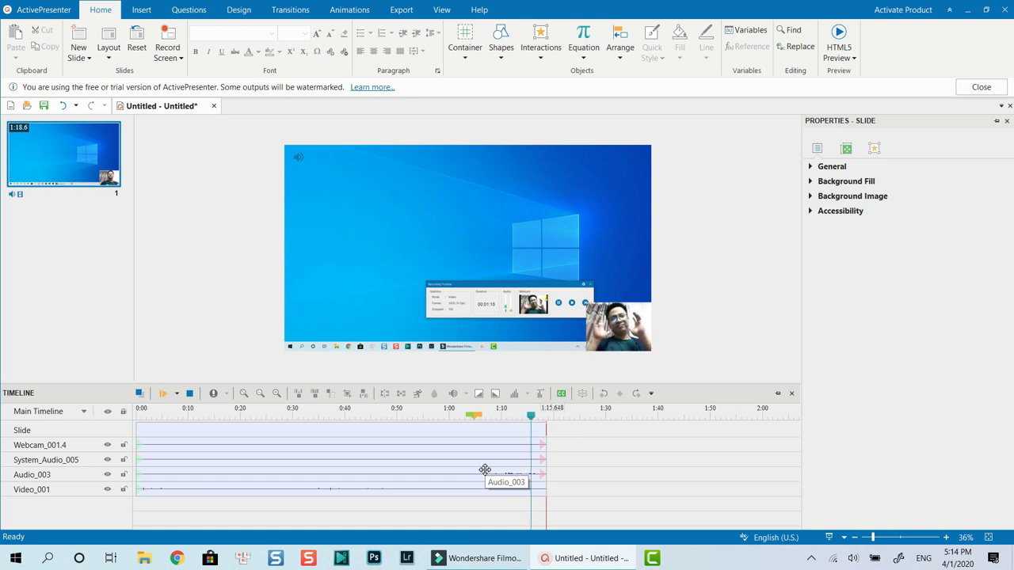
# - Cut the range from about 0:08.9 to 0:29.7 out of the webcam, system audio, microphone audio and screen video tracks
pyautogui.click(182, 418)
pyautogui.moveTo(188, 418); pyautogui.dragTo(292, 418)
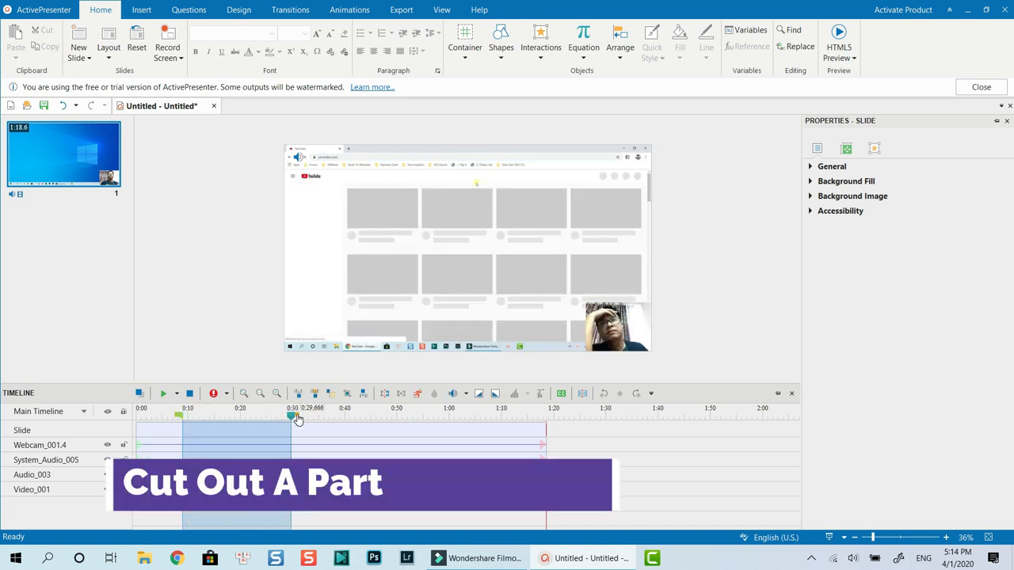
pyautogui.click(259, 446)
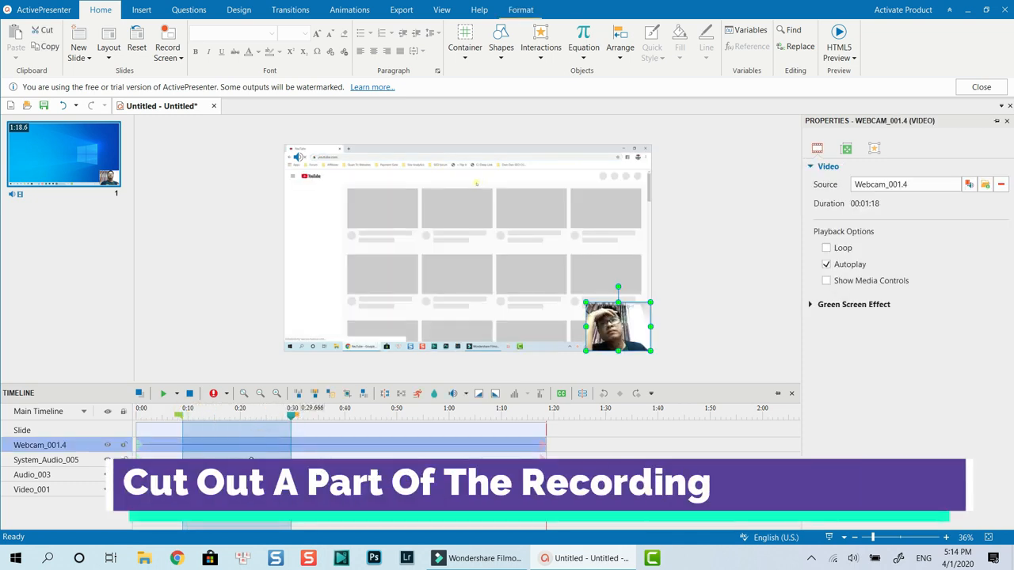
pyautogui.keyDown('ctrl'); pyautogui.click(255, 460); pyautogui.keyUp('ctrl')
pyautogui.keyDown('ctrl'); pyautogui.click(255, 475); pyautogui.keyUp('ctrl')
pyautogui.keyDown('ctrl'); pyautogui.click(255, 490); pyautogui.keyUp('ctrl')
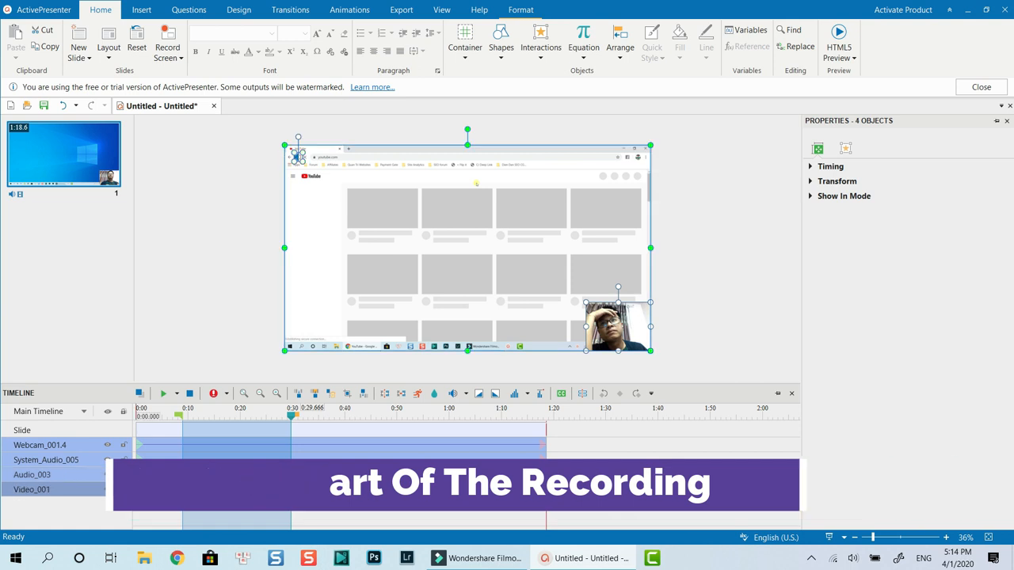
pyautogui.click(330, 394)
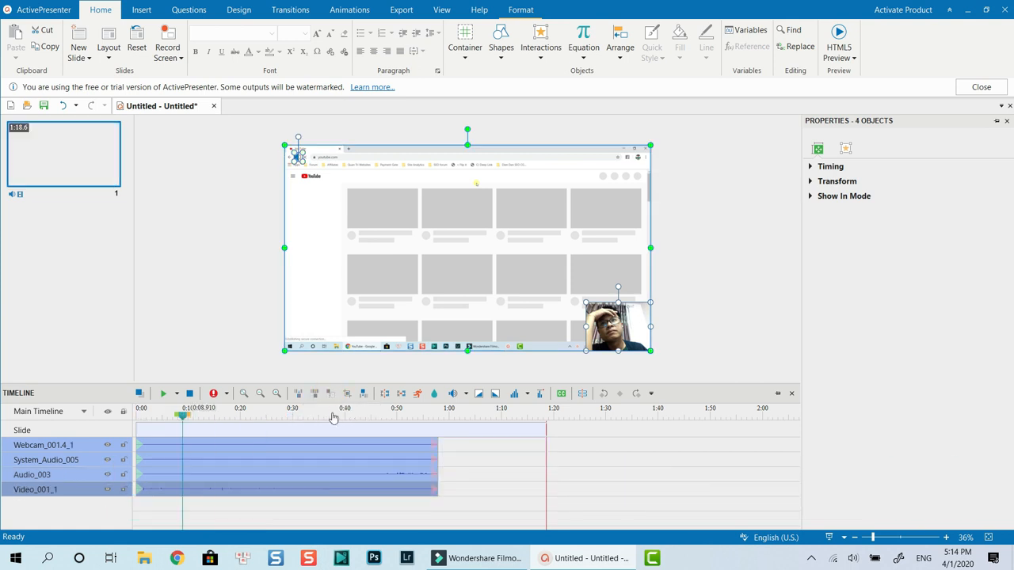
# - Insert a rectangular callout at about 0:03.2 in the slide's upper-left area with the text "This is a shape"
pyautogui.click(152, 411)
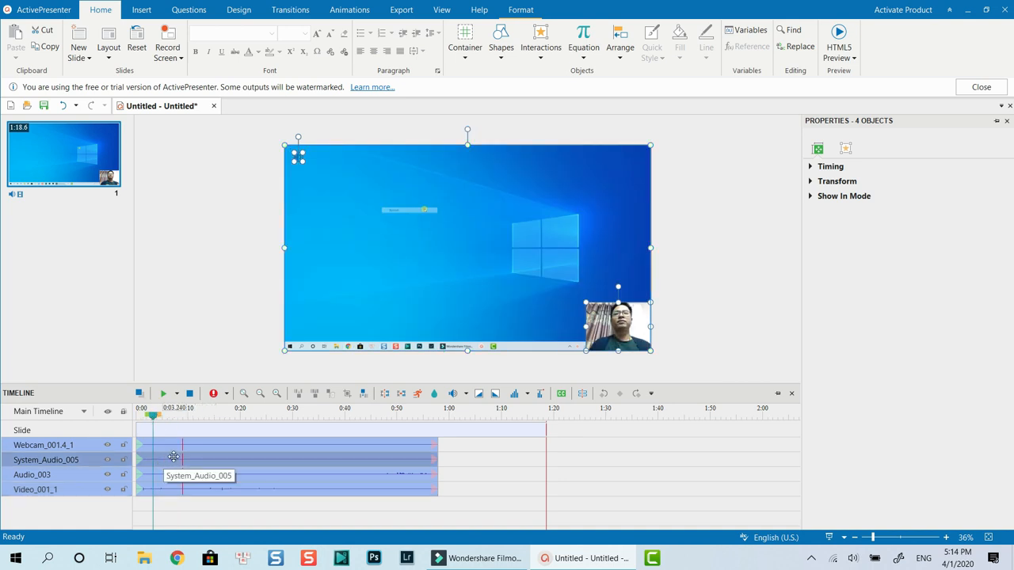
pyautogui.click(141, 9)
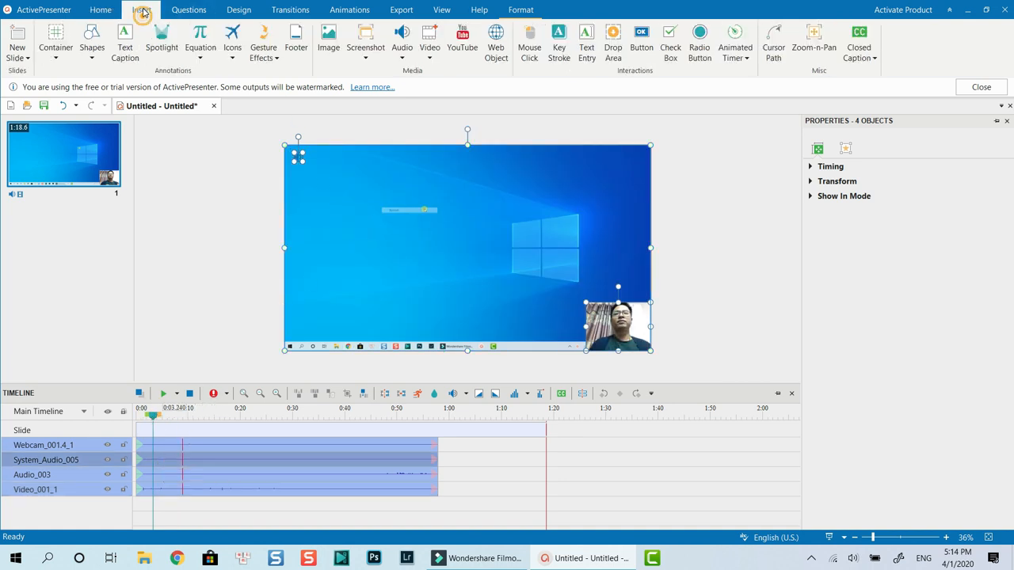
pyautogui.click(88, 56)
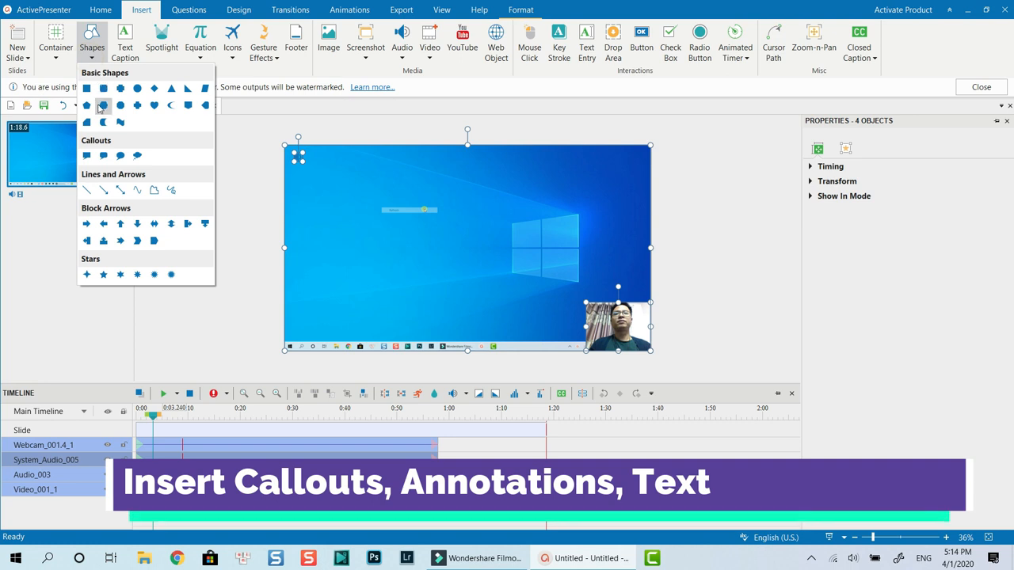
pyautogui.click(86, 158)
pyautogui.moveTo(319, 166); pyautogui.dragTo(424, 213)
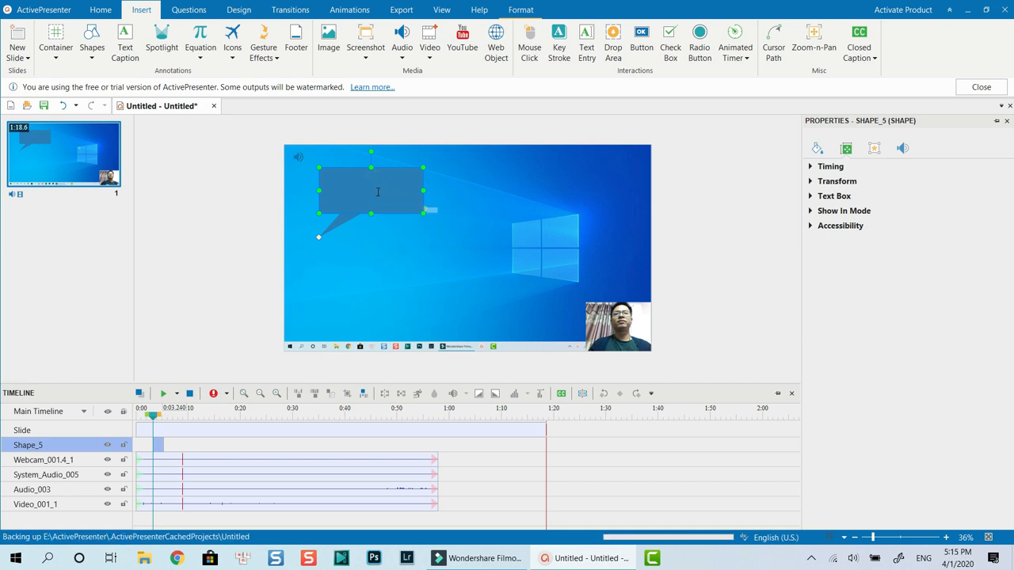
pyautogui.click(378, 192)
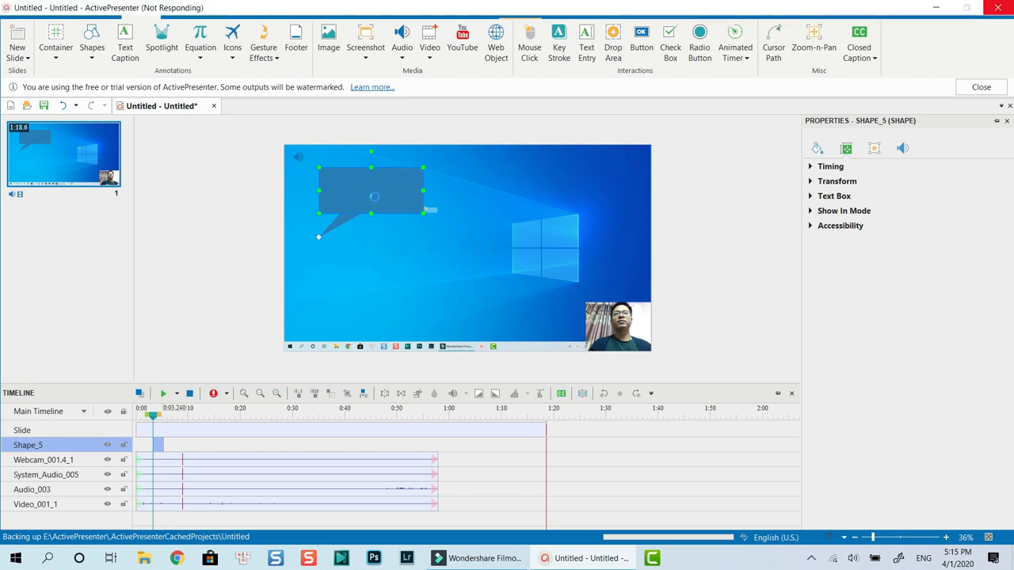
pyautogui.write('This is a shape')
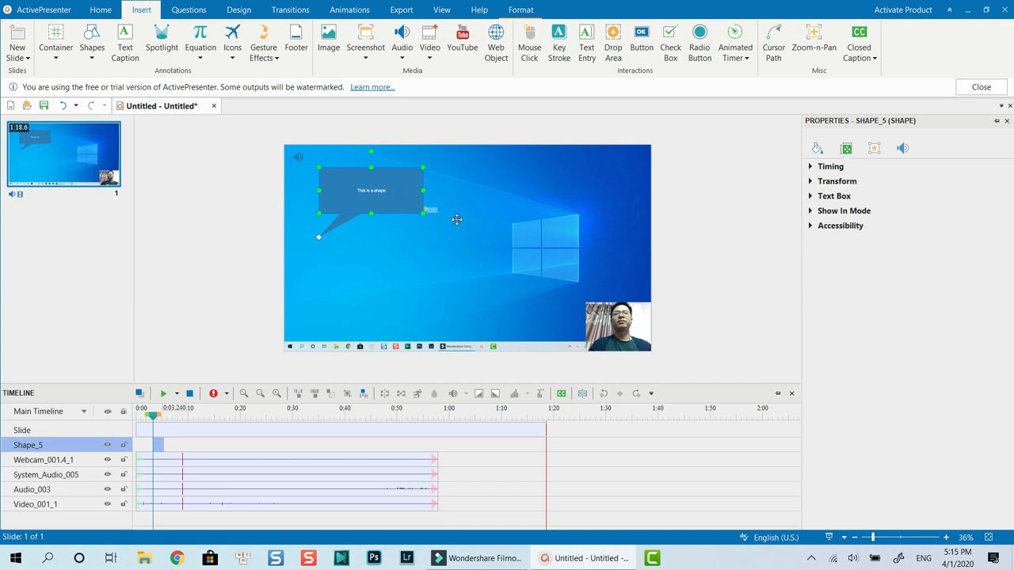
# - Shrink the callout to about 70% of its size and set its text size to 44
pyautogui.moveTo(423, 213); pyautogui.dragTo(392, 197)
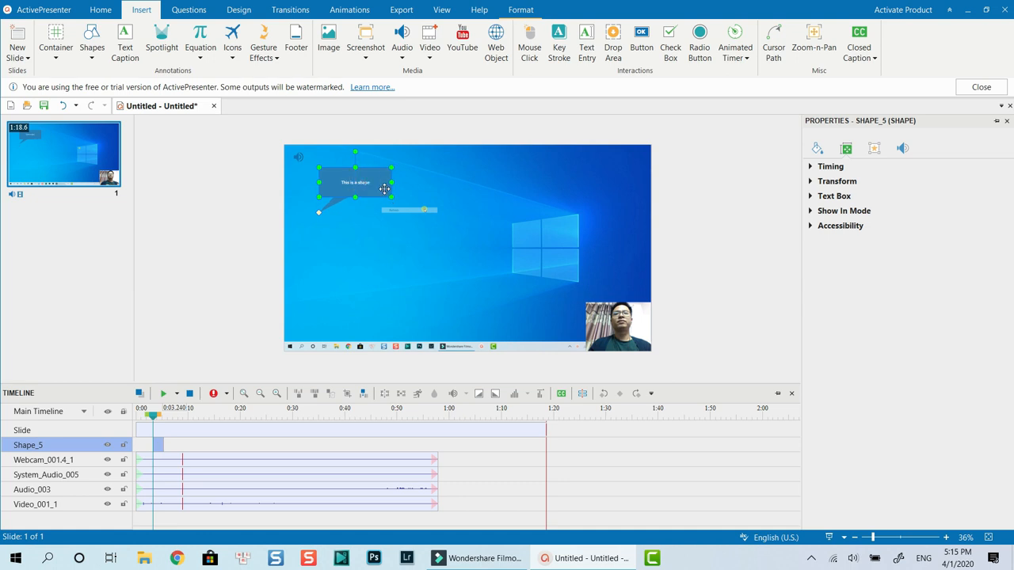
pyautogui.click(384, 189)
pyautogui.moveTo(424, 142); pyautogui.dragTo(405, 143)
pyautogui.write('44')
pyautogui.press('Return')
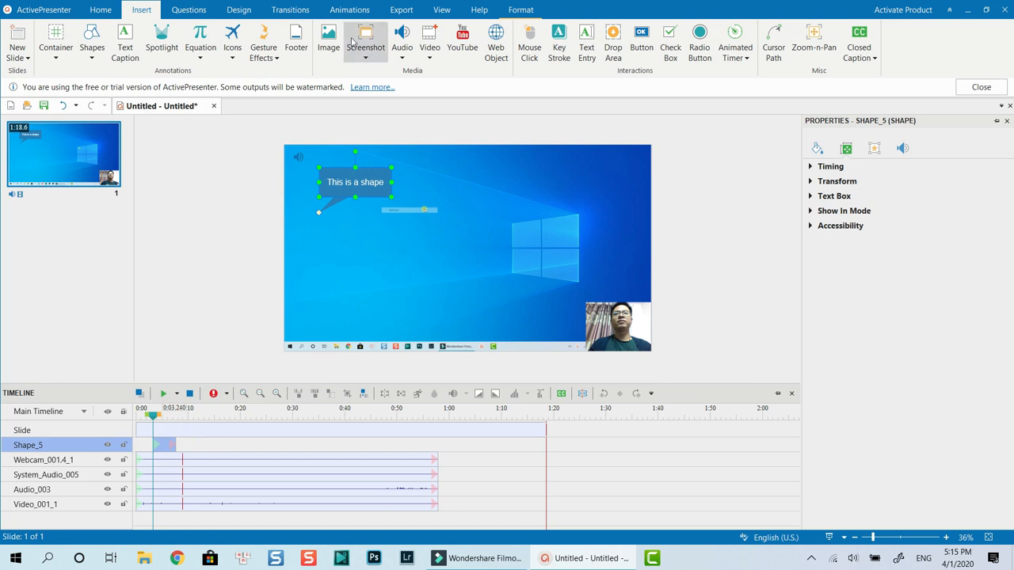
# - Add entrance and exit animation effects to the "This is a shape" callout
pyautogui.click(350, 10)
pyautogui.click(212, 57)
pyautogui.click(311, 149)
pyautogui.click(246, 58)
pyautogui.click(246, 58)
# - Insert a rectangle shape in the slide's upper-right area and fill it with standard red
pyautogui.click(143, 11)
pyautogui.click(97, 58)
pyautogui.click(86, 88)
pyautogui.moveTo(466, 167)
pyautogui.mouseDown()
pyautogui.moveTo(596, 215)
pyautogui.moveTo(577, 212)
pyautogui.mouseUp()
pyautogui.click(817, 149)
pyautogui.click(1003, 261)
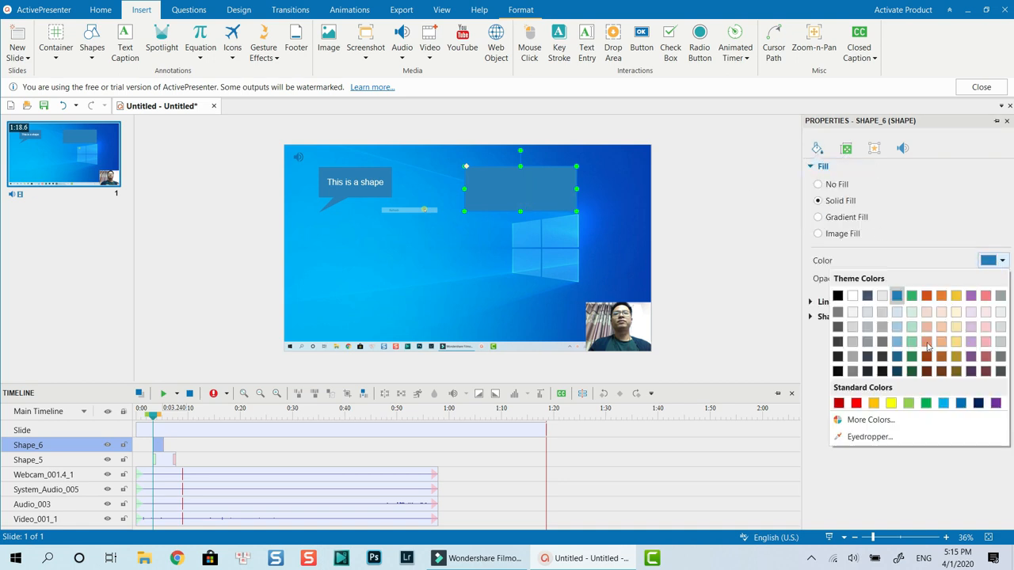
pyautogui.click(857, 406)
pyautogui.click(509, 253)
# - Insert a text caption with the text "How are you?" below the callout, around the slide's middle
pyautogui.click(124, 48)
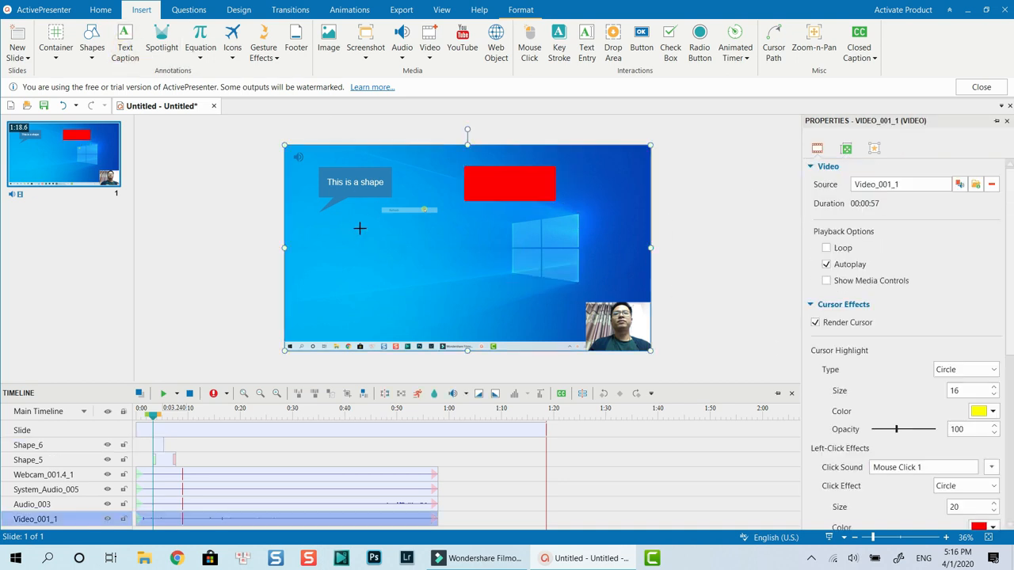
pyautogui.moveTo(357, 224); pyautogui.dragTo(518, 270)
pyautogui.write('How are you?')
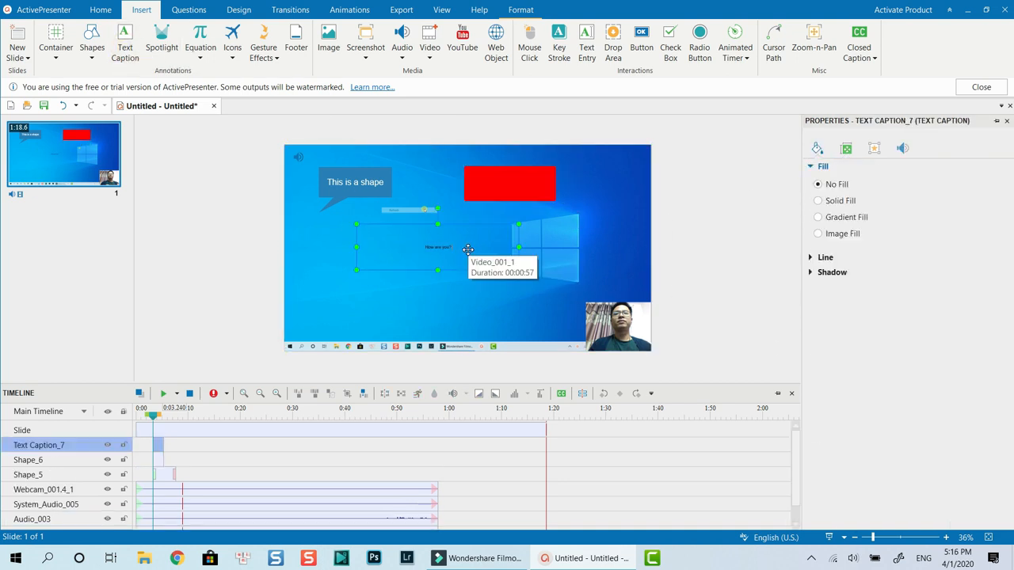
# - Format the caption text in white at size 100 and move the caption slightly right and down
pyautogui.hotkey('ctrl', 'a')
pyautogui.moveTo(506, 206); pyautogui.dragTo(473, 208)
pyautogui.write('100')
pyautogui.press('Return')
pyautogui.click(504, 199)
pyautogui.click(491, 231)
pyautogui.moveTo(476, 270); pyautogui.dragTo(504, 277)
# - Place the caption and red rectangle at about 0:07.6 to 0:14.5 on the timeline and give both entrance and exit effects
pyautogui.keyDown('ctrl'); pyautogui.click(159, 457); pyautogui.keyUp('ctrl')
pyautogui.moveTo(160, 455); pyautogui.dragTo(182, 455)
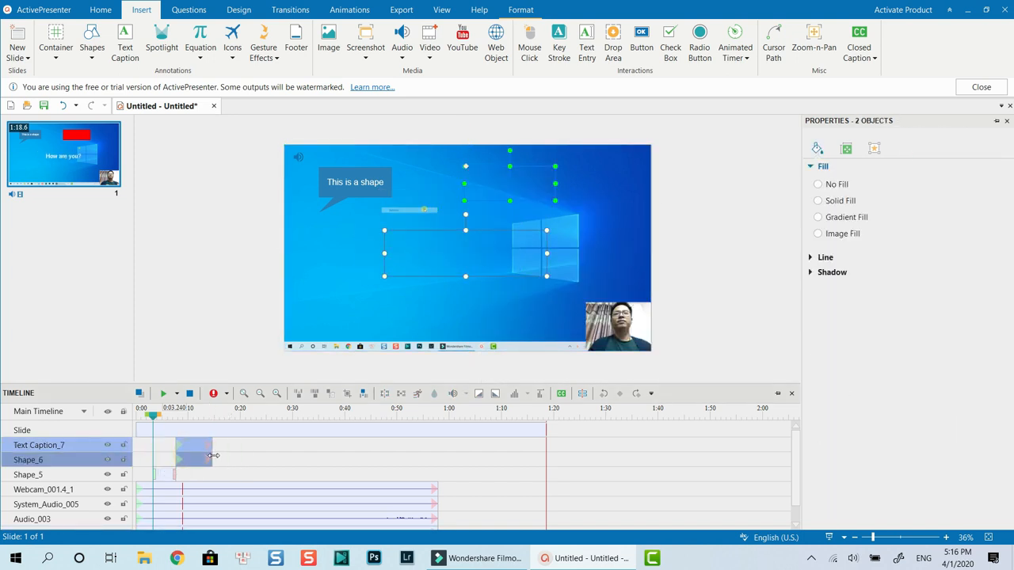
pyautogui.click(350, 10)
pyautogui.click(21, 43)
pyautogui.click(84, 222)
pyautogui.click(213, 64)
pyautogui.click(268, 223)
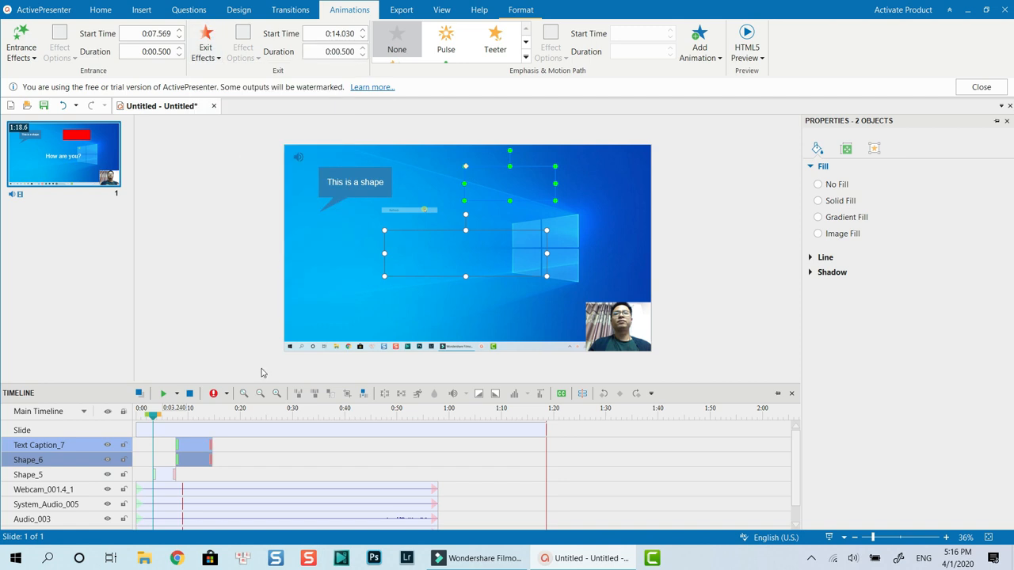
pyautogui.click(262, 281)
# - Play back the recording from near its start to check the callout, red rectangle and caption animations
pyautogui.moveTo(153, 417); pyautogui.dragTo(145, 420)
pyautogui.press('space')
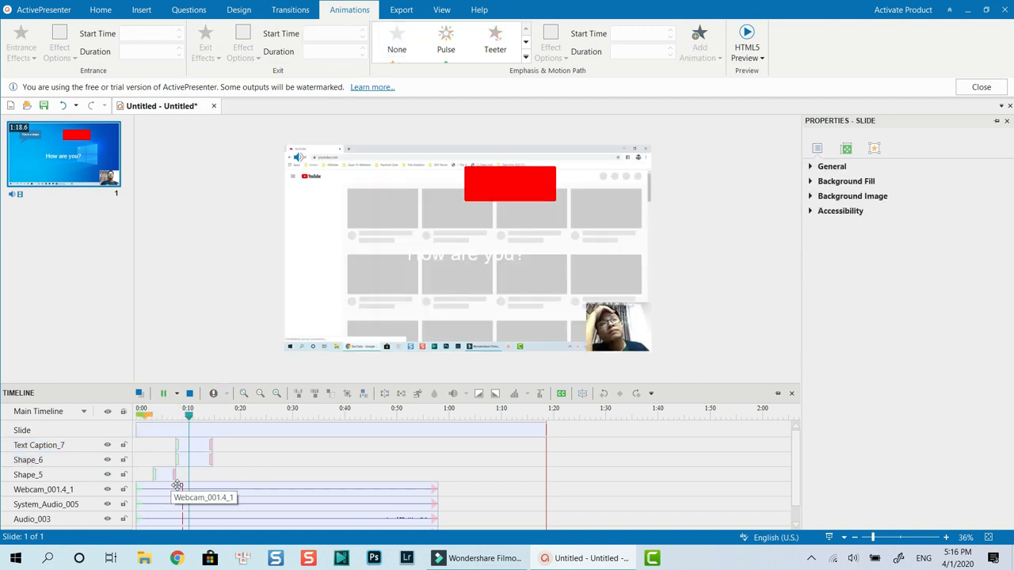
pyautogui.click(265, 486)
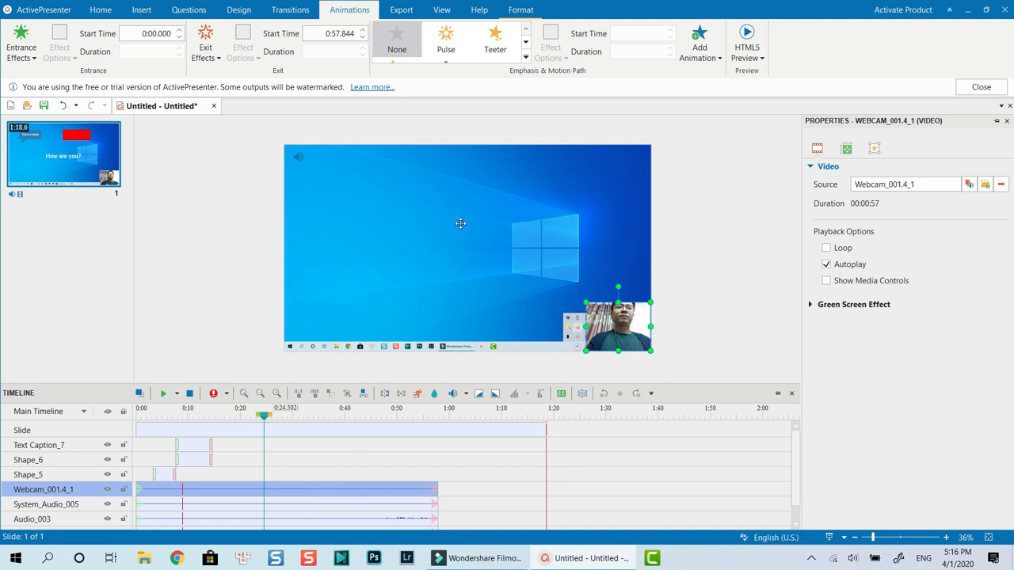
# - Insert a new audio object at about 0:24.3 and record a narration of about 10 seconds from the microphone
pyautogui.click(142, 9)
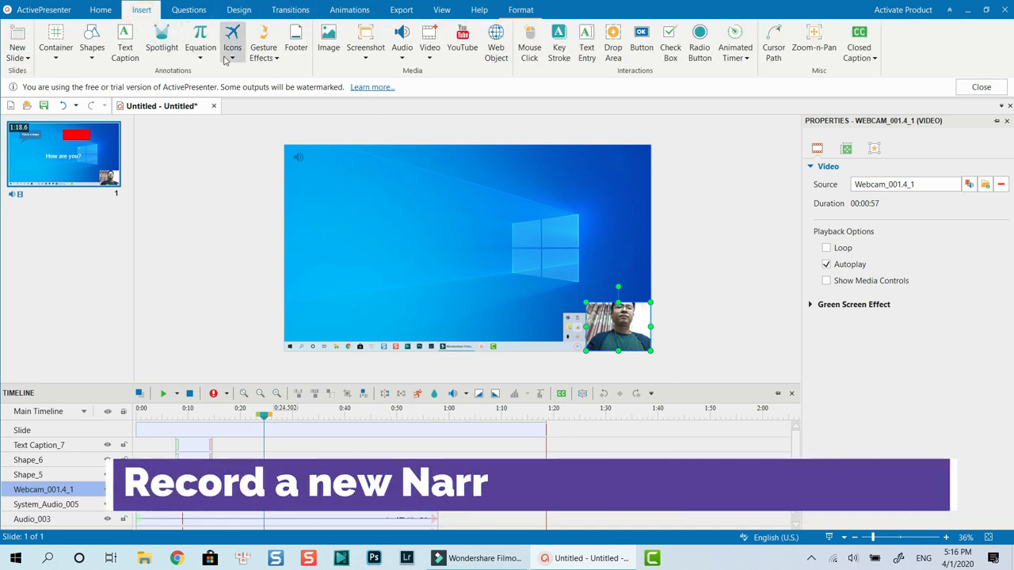
pyautogui.click(402, 54)
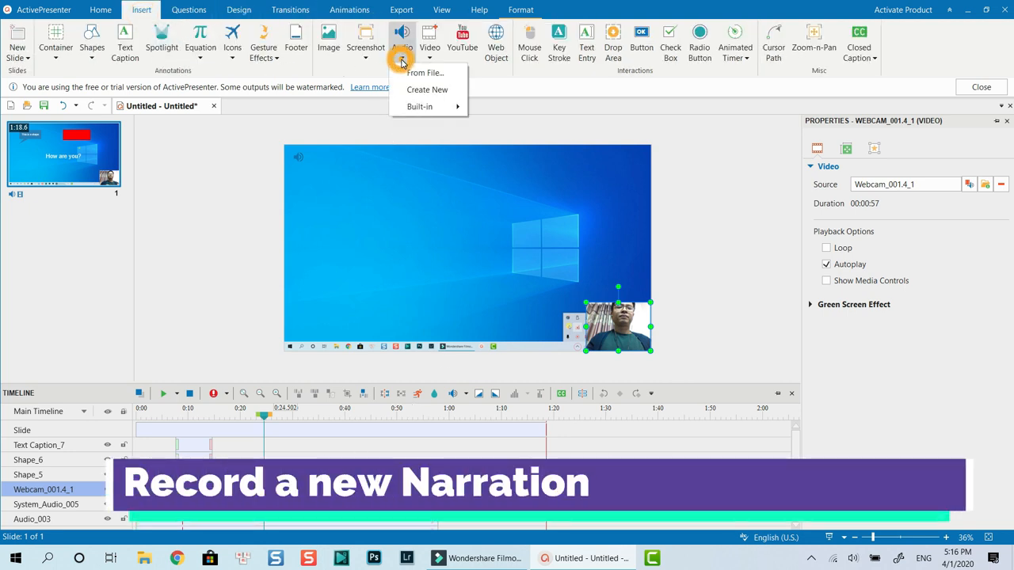
pyautogui.click(433, 91)
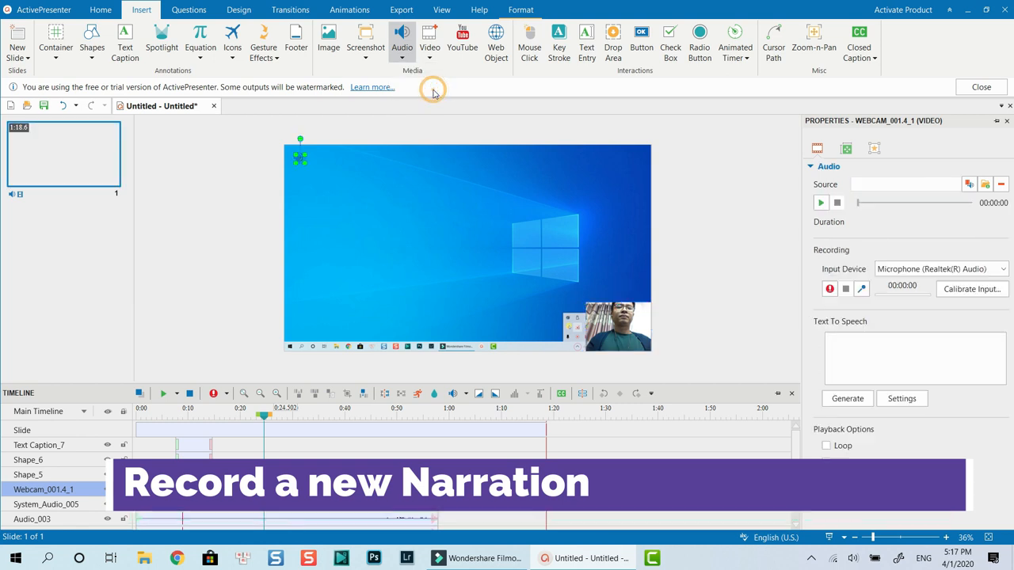
pyautogui.click(829, 290)
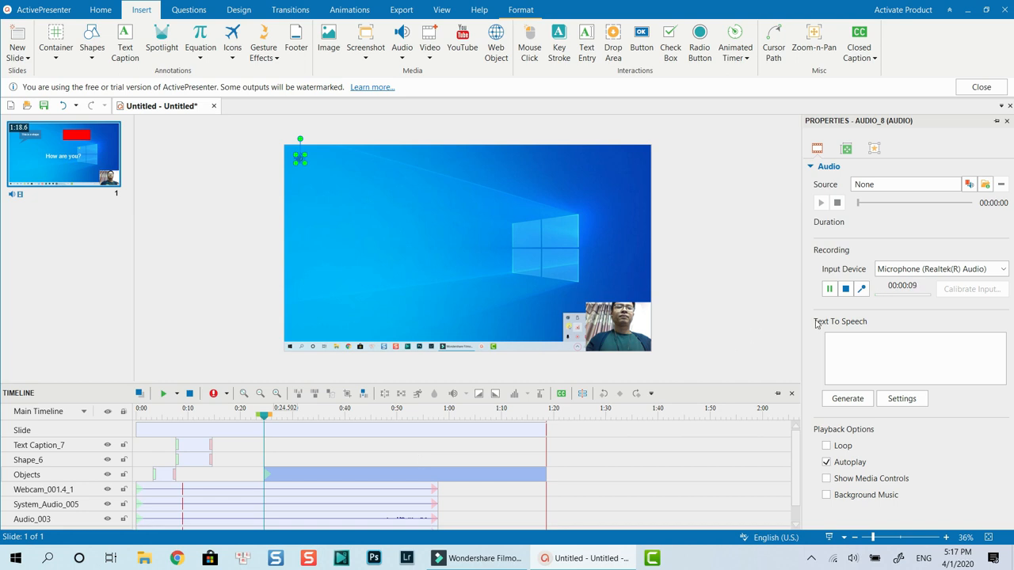
pyautogui.click(846, 288)
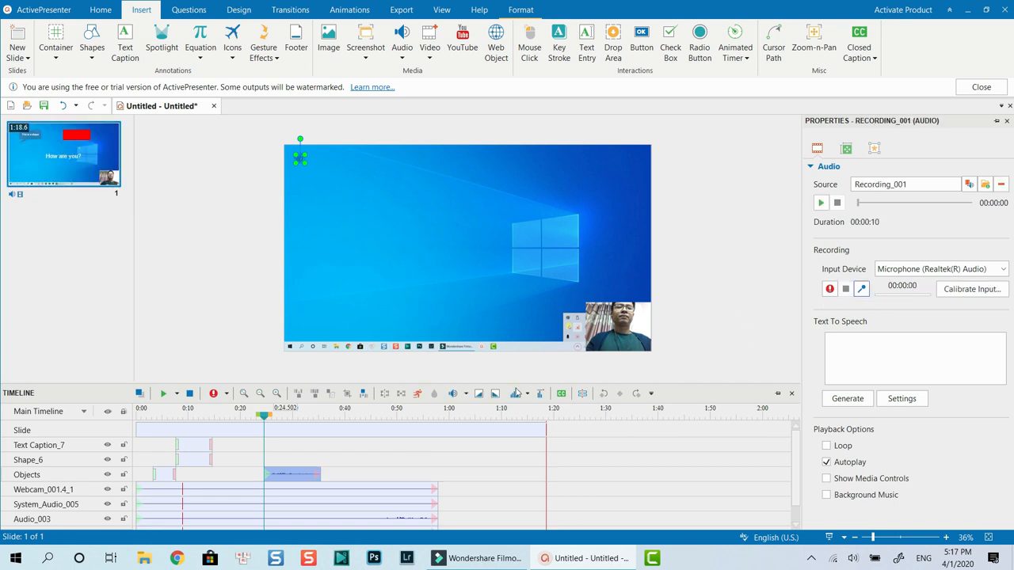
# - Play back the recording from just before the narration clip to check the recorded voice
pyautogui.moveTo(265, 417); pyautogui.dragTo(258, 416)
pyautogui.press('space')
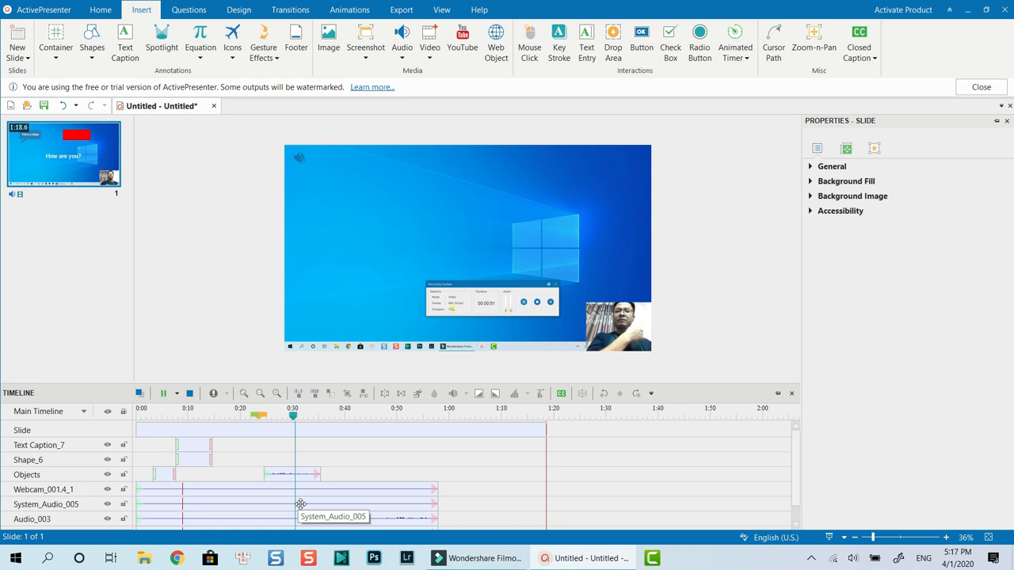
pyautogui.press('space')
pyautogui.click(338, 491)
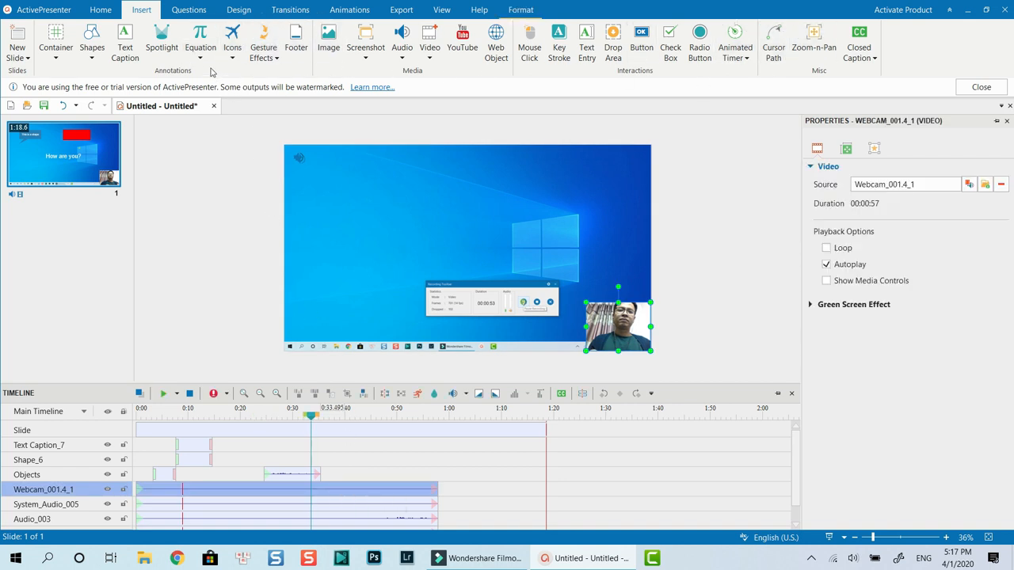
# - Export the project as an MP4 video to E:\ActivePresenter\Untitled\Video\Recording.mp4
pyautogui.click(403, 11)
pyautogui.click(51, 49)
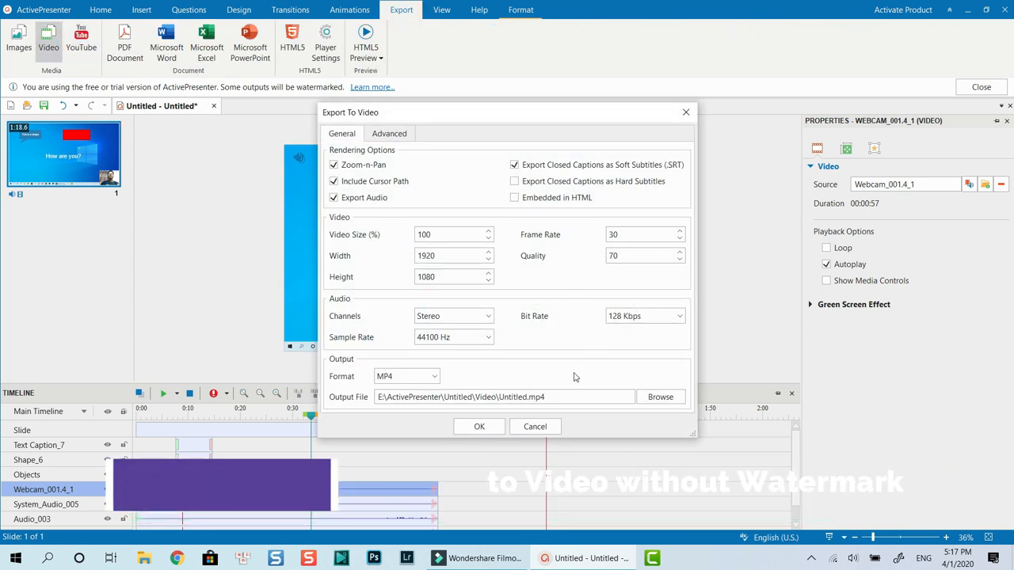
pyautogui.moveTo(527, 396); pyautogui.dragTo(501, 397)
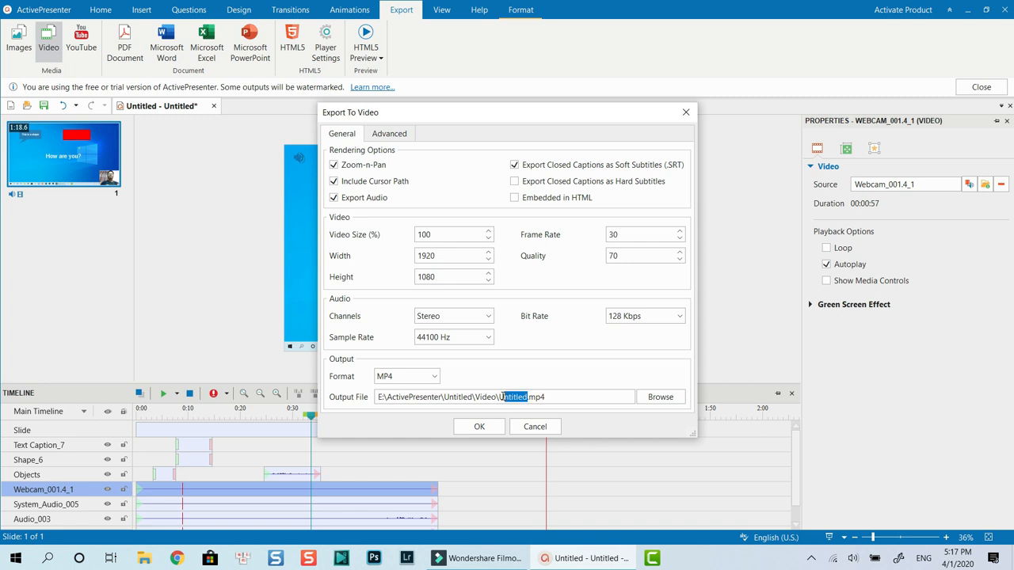
pyautogui.write('Recording')
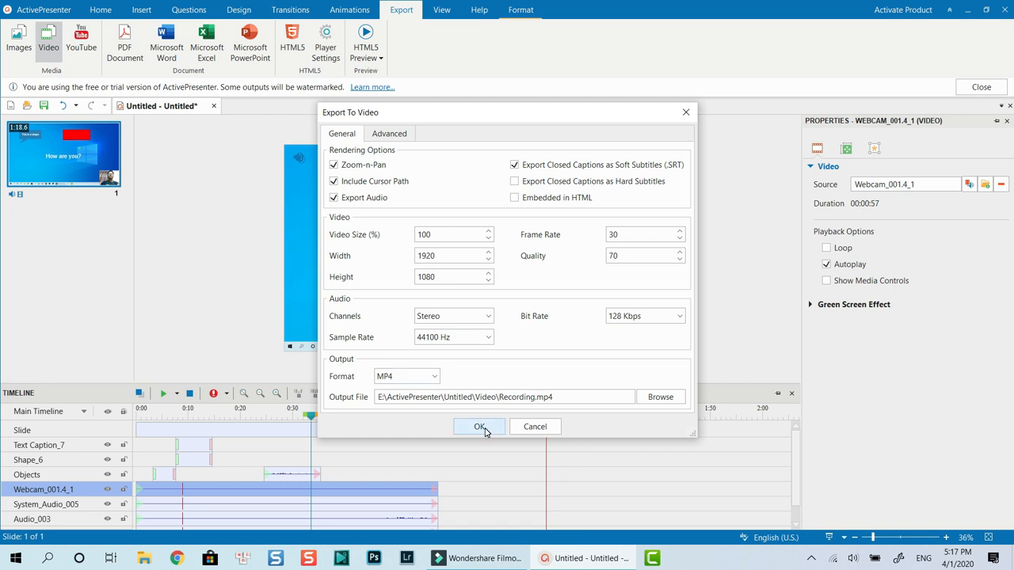
pyautogui.click(481, 427)
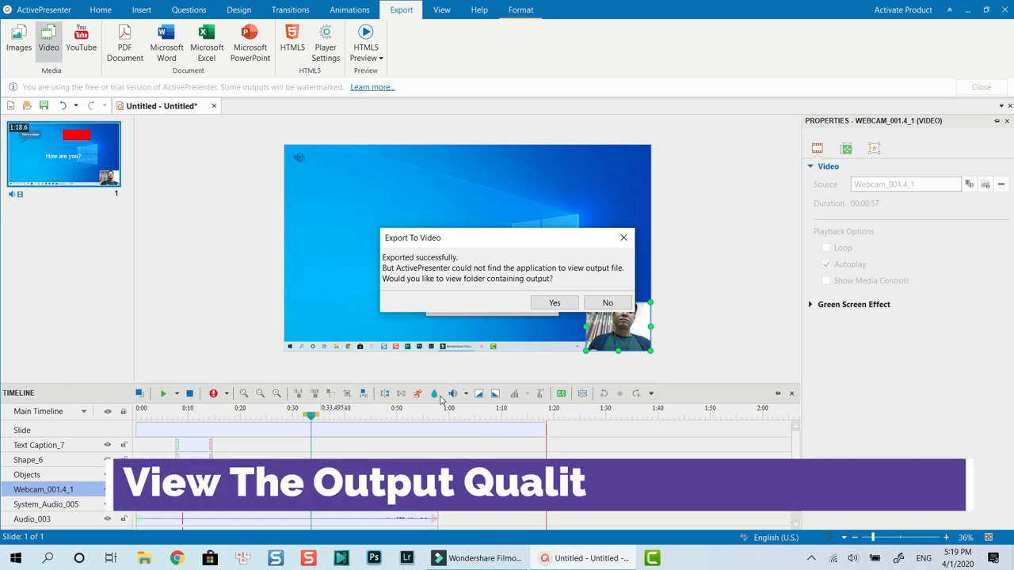
# - Open the export's output folder in File Explorer and play Recording.mp4
pyautogui.click(555, 304)
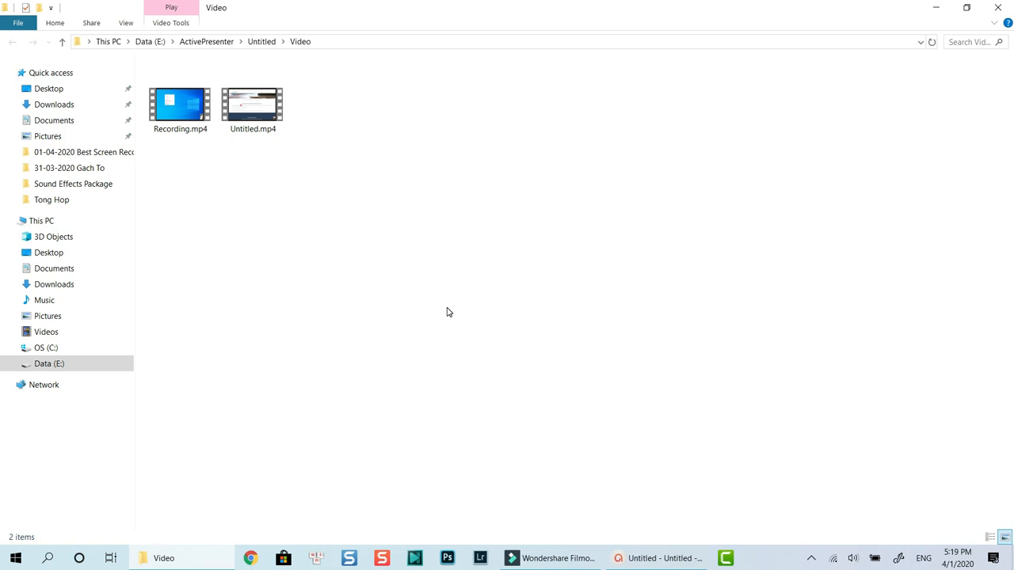
pyautogui.doubleClick(181, 109)
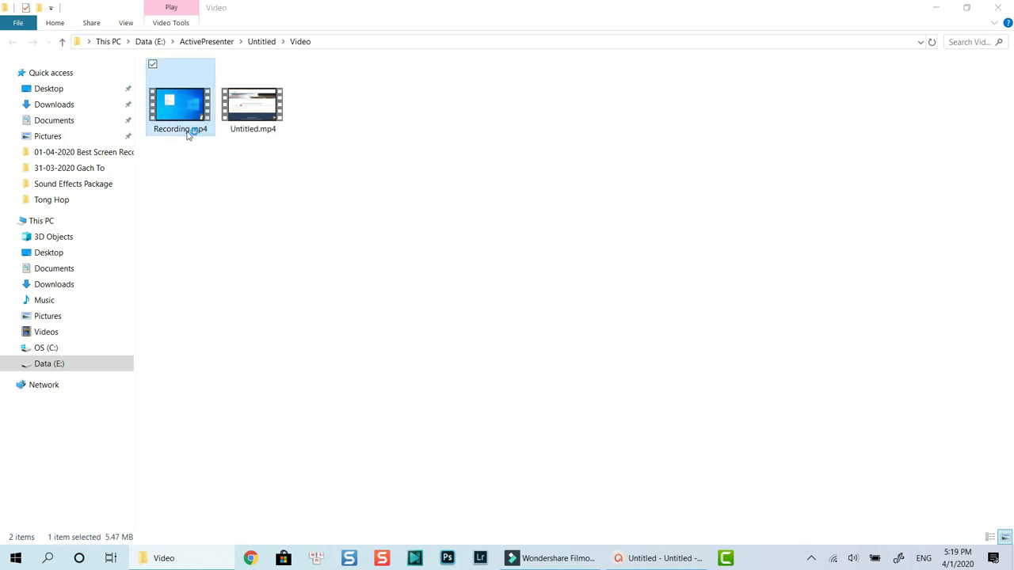